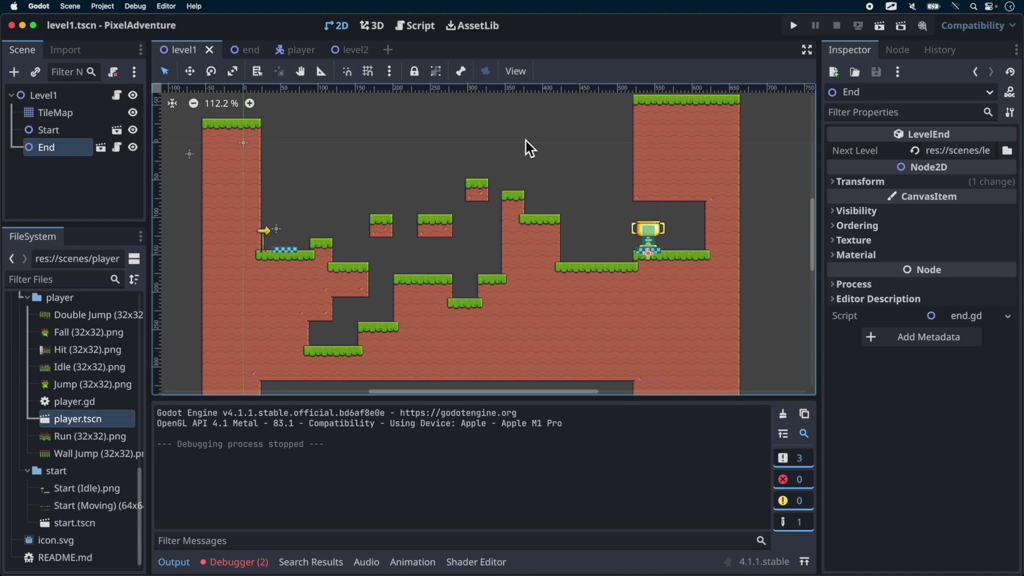
Pan the view right past level 1's trophy to the empty area and select the TileMap
{"action": "mouse_move", "coordinate": [570, 178]}
{"action": "middle_mouse_down"}
{"action": "mouse_move", "coordinate": [520, 157]}
{"action": "mouse_move", "coordinate": [570, 159]}
{"action": "middle_mouse_up"}
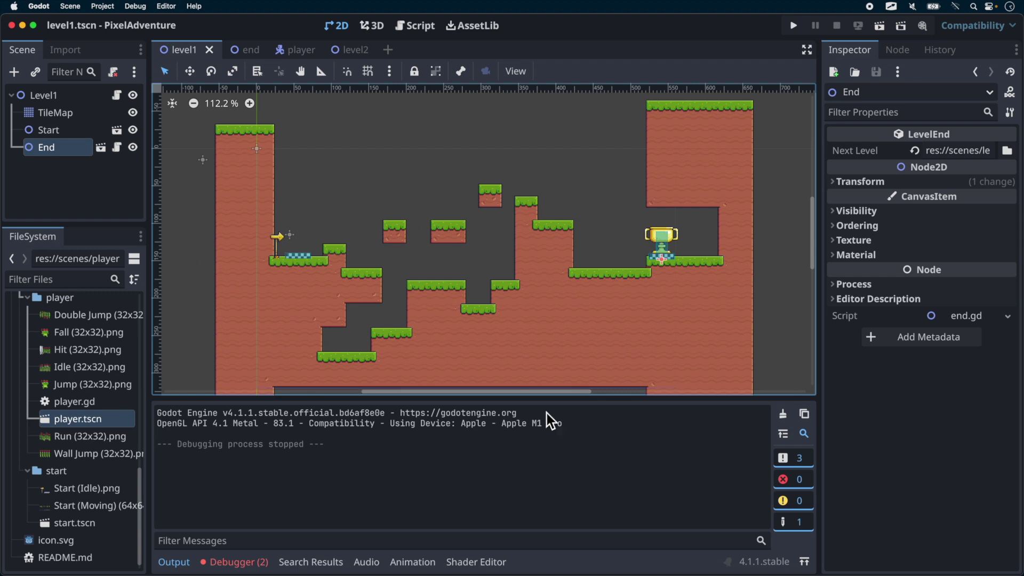
{"action": "middle_click_drag", "start_coordinate": [603, 212], "coordinate": [426, 175]}
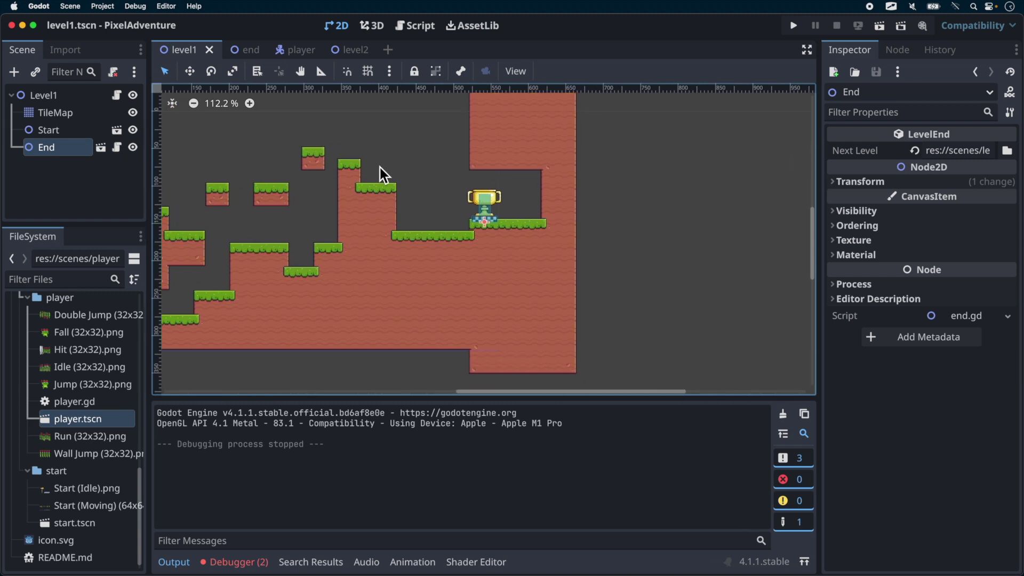
{"action": "mouse_move", "coordinate": [445, 117]}
{"action": "middle_mouse_down"}
{"action": "mouse_move", "coordinate": [328, 165]}
{"action": "mouse_move", "coordinate": [268, 145]}
{"action": "middle_mouse_up"}
{"action": "right_click", "coordinate": [270, 147]}
Choose the Gras Platform terrain, clear the ground right of the trophy and draw the first blocks
{"action": "left_click", "coordinate": [265, 414]}
{"action": "left_click", "coordinate": [205, 456]}
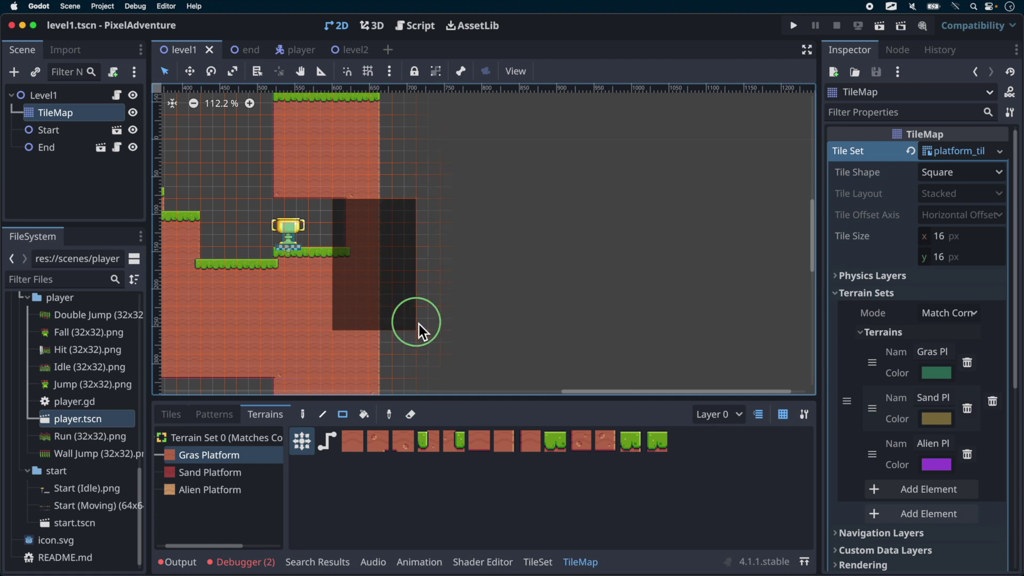
{"action": "left_click_drag", "start_coordinate": [354, 232], "coordinate": [419, 324]}
{"action": "middle_click_drag", "start_coordinate": [444, 279], "coordinate": [377, 216]}
{"action": "left_click_drag", "start_coordinate": [313, 220], "coordinate": [442, 368]}
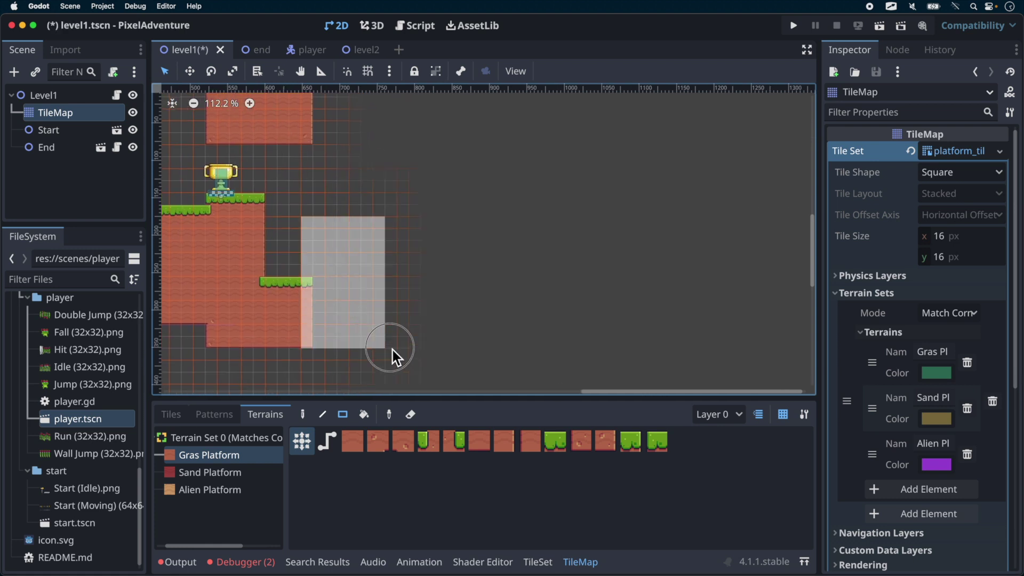
{"action": "middle_click_drag", "start_coordinate": [460, 203], "coordinate": [380, 286]}
{"action": "left_click_drag", "start_coordinate": [320, 235], "coordinate": [428, 262]}
Paint several more grass-topped terrain blocks further along past the trophy
{"action": "middle_click_drag", "start_coordinate": [428, 261], "coordinate": [392, 246]}
{"action": "left_click_drag", "start_coordinate": [350, 202], "coordinate": [433, 305]}
{"action": "middle_click_drag", "start_coordinate": [489, 224], "coordinate": [436, 287]}
{"action": "left_click_drag", "start_coordinate": [349, 204], "coordinate": [419, 288]}
{"action": "scroll", "coordinate": [274, 331], "scroll_direction": "down", "scroll_amount": 1}
{"action": "middle_click_drag", "start_coordinate": [275, 343], "coordinate": [322, 365]}
{"action": "left_click_drag", "start_coordinate": [280, 319], "coordinate": [321, 365]}
{"action": "mouse_move", "coordinate": [509, 173]}
{"action": "middle_mouse_down"}
{"action": "mouse_move", "coordinate": [423, 231]}
{"action": "mouse_move", "coordinate": [521, 342]}
{"action": "middle_mouse_up"}
{"action": "left_click_drag", "start_coordinate": [288, 176], "coordinate": [381, 235]}
{"action": "middle_click_drag", "start_coordinate": [480, 238], "coordinate": [442, 290]}
{"action": "left_click_drag", "start_coordinate": [420, 237], "coordinate": [492, 351]}
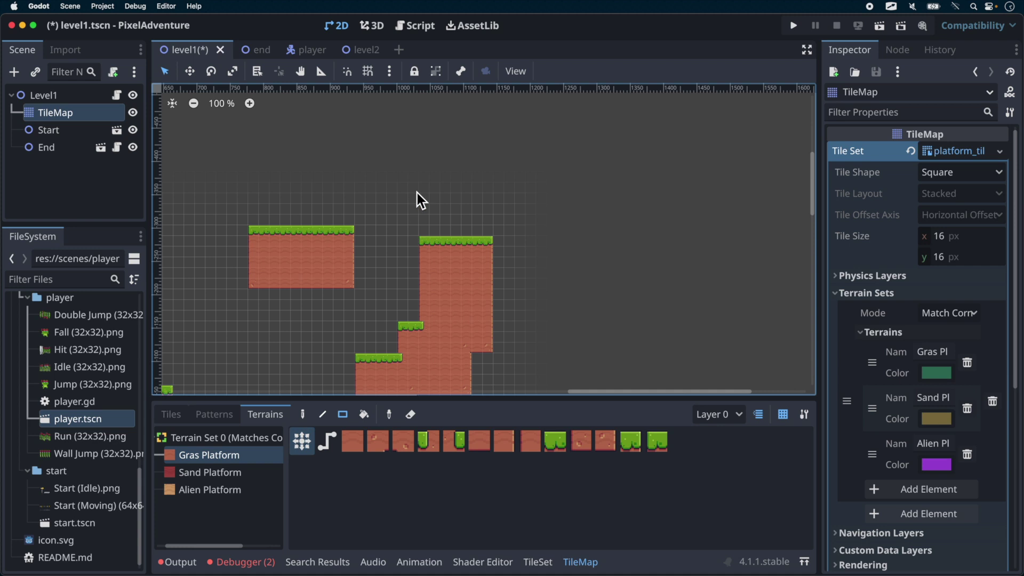
Add tall grass-topped blocks to form a rising staircase of platforms
{"action": "left_click_drag", "start_coordinate": [418, 194], "coordinate": [509, 283]}
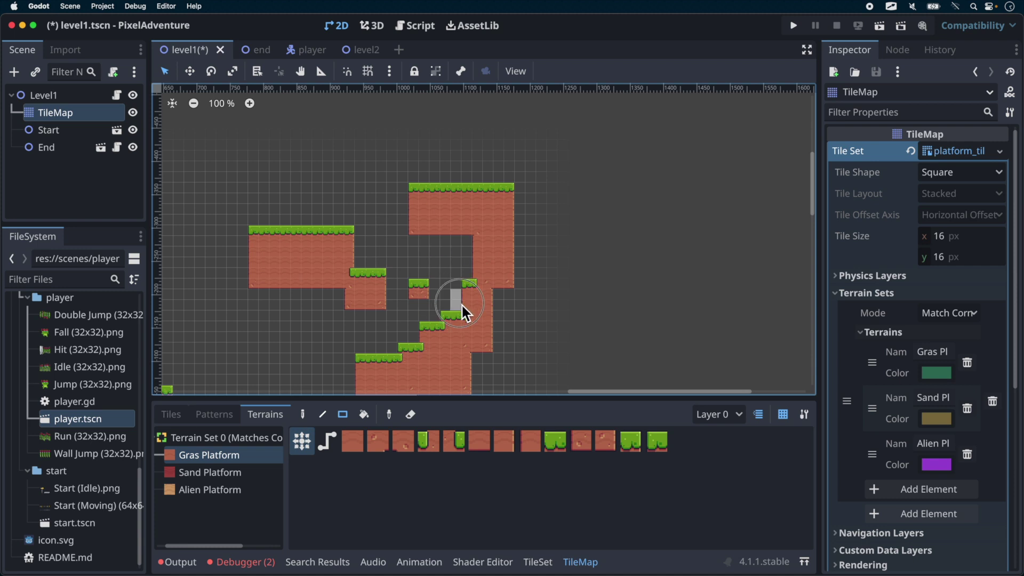
{"action": "left_click_drag", "start_coordinate": [217, 114], "coordinate": [290, 280]}
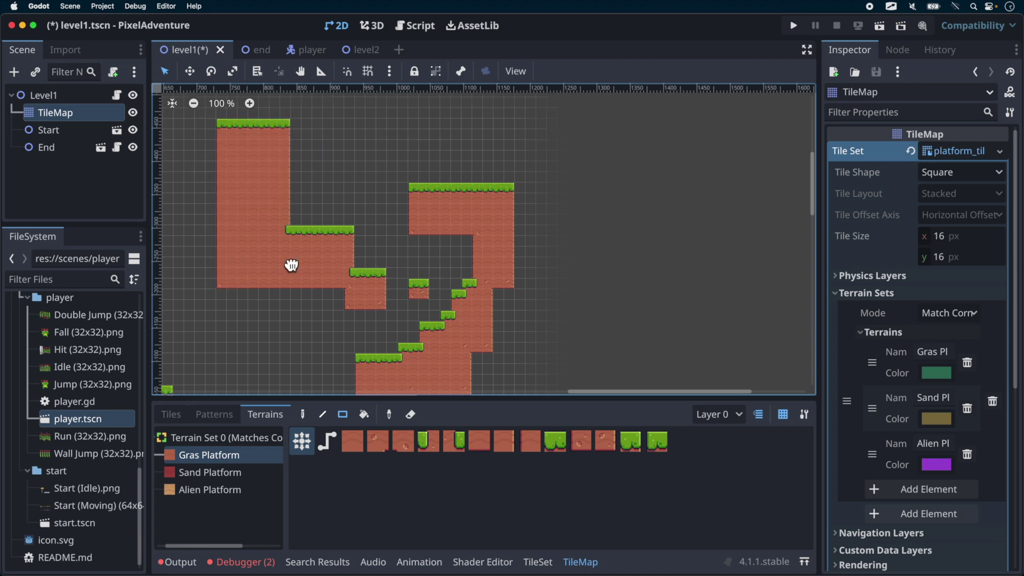
{"action": "middle_click_drag", "start_coordinate": [294, 265], "coordinate": [310, 302]}
{"action": "left_click_drag", "start_coordinate": [426, 135], "coordinate": [491, 267]}
{"action": "scroll", "coordinate": [374, 229], "scroll_direction": "left", "scroll_amount": 3}
{"action": "scroll", "coordinate": [373, 229], "scroll_direction": "down", "scroll_amount": 2}
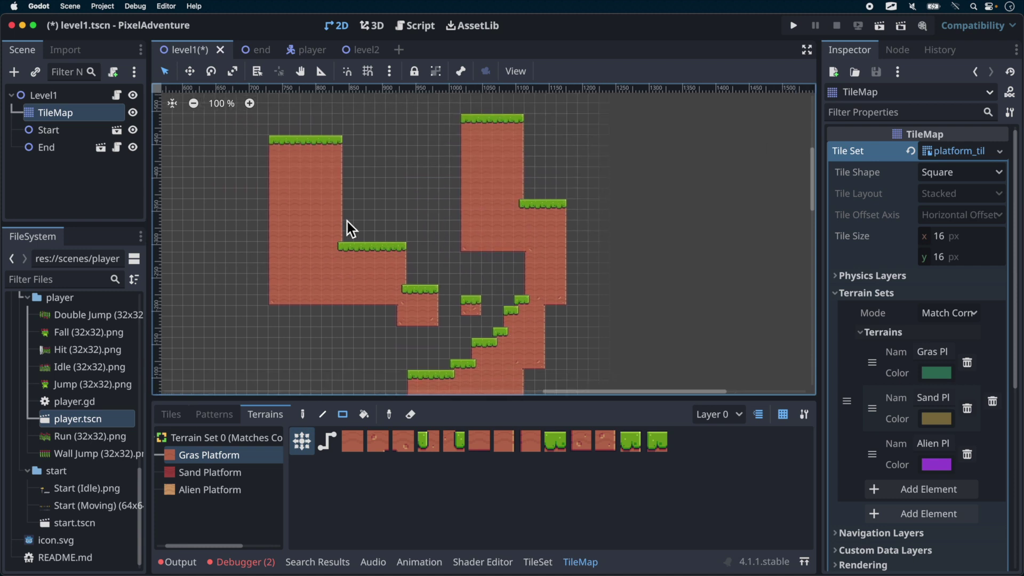
{"action": "middle_click_drag", "start_coordinate": [294, 325], "coordinate": [349, 203]}
Reselect the TileMap near the trophy and draw a tall grass-topped terrain block
{"action": "left_click", "coordinate": [43, 150]}
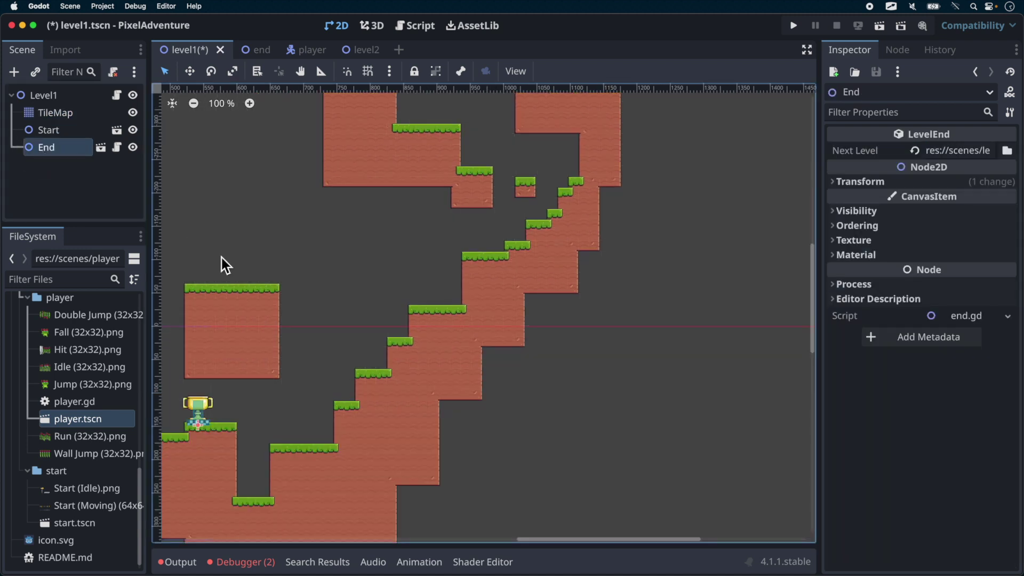
{"action": "middle_click_drag", "start_coordinate": [419, 150], "coordinate": [326, 312]}
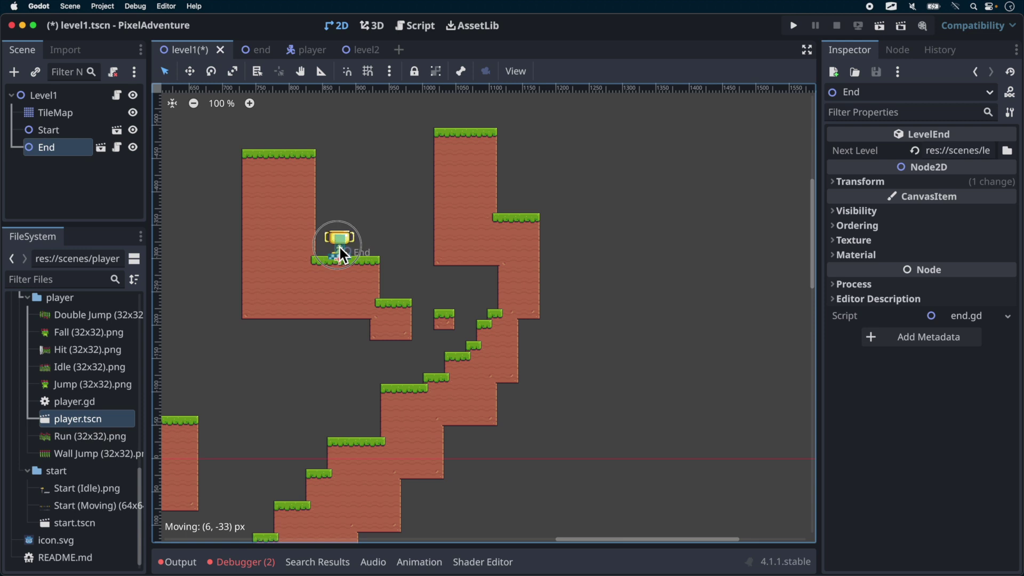
{"action": "left_click", "coordinate": [339, 245]}
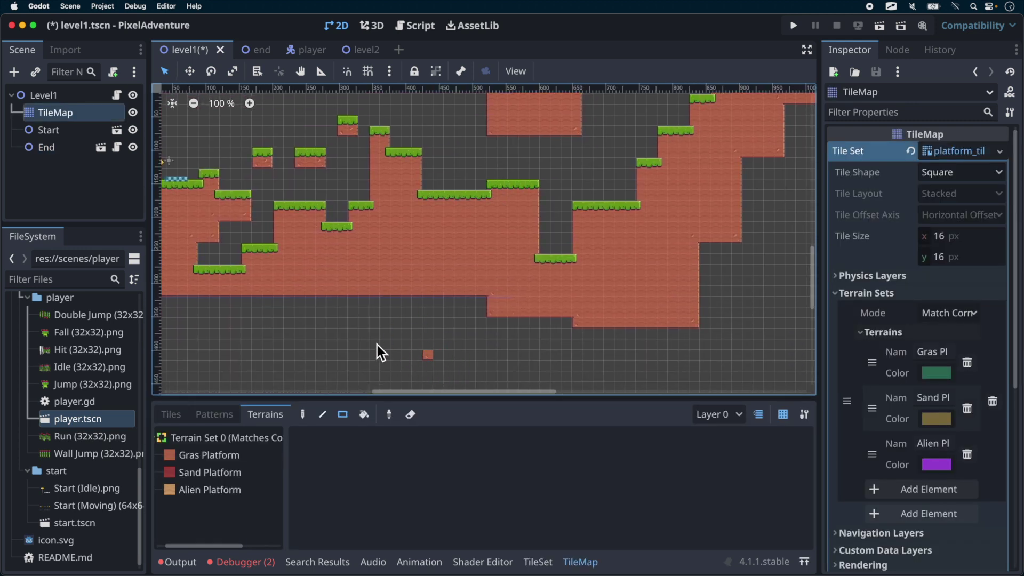
{"action": "mouse_move", "coordinate": [314, 134]}
{"action": "left_mouse_down"}
{"action": "mouse_move", "coordinate": [363, 271]}
{"action": "mouse_move", "coordinate": [359, 377]}
{"action": "left_mouse_up"}
{"action": "middle_click_drag", "start_coordinate": [390, 345], "coordinate": [246, 314]}
Paint several grass-topped ground blocks, a grass step and a ledge along the level
{"action": "left_click_drag", "start_coordinate": [604, 359], "coordinate": [643, 390]}
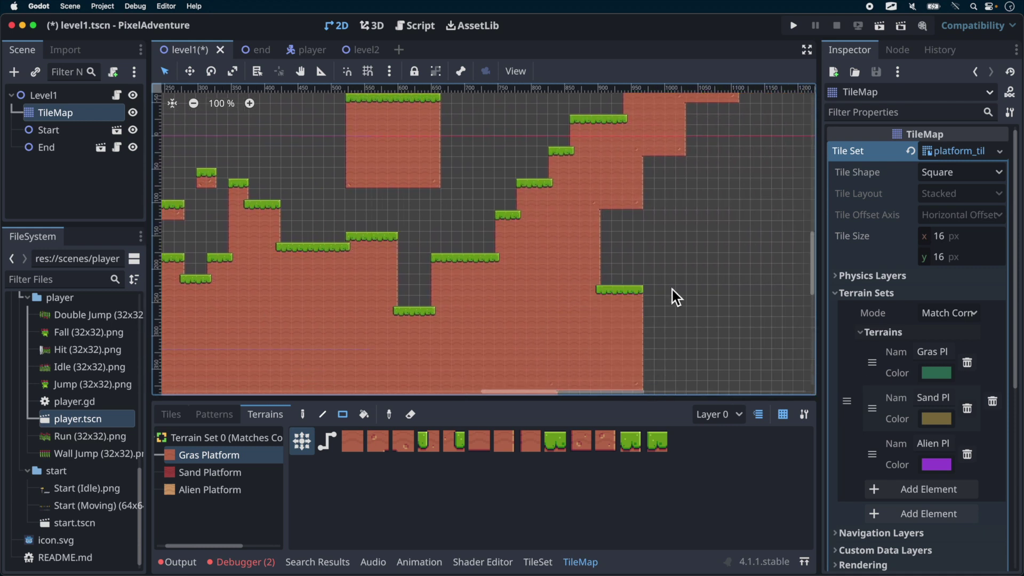
{"action": "middle_click_drag", "start_coordinate": [670, 295], "coordinate": [606, 351]}
{"action": "left_click_drag", "start_coordinate": [533, 261], "coordinate": [622, 372]}
{"action": "middle_click_drag", "start_coordinate": [629, 293], "coordinate": [559, 339]}
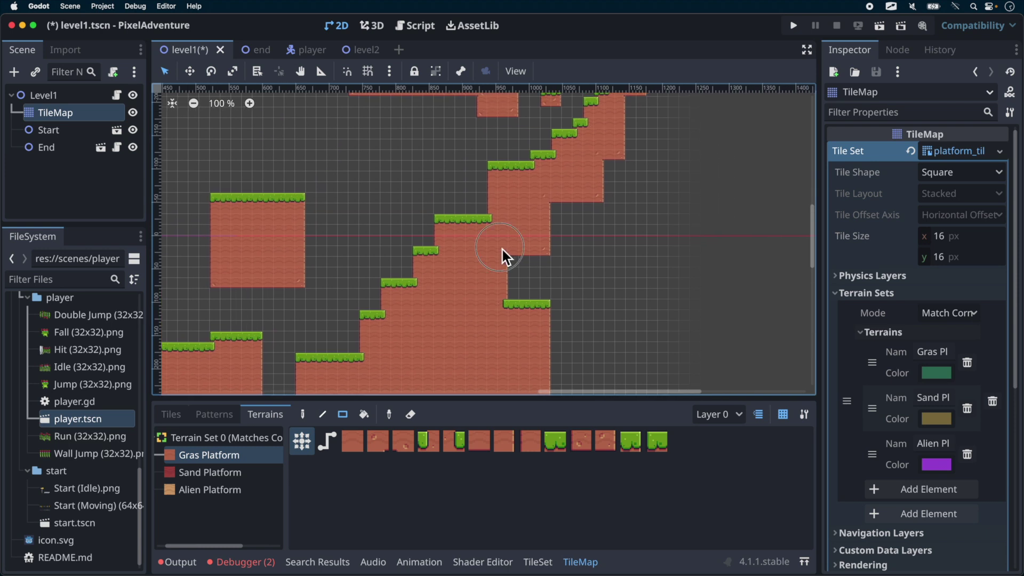
{"action": "left_click_drag", "start_coordinate": [503, 251], "coordinate": [590, 326]}
{"action": "left_click_drag", "start_coordinate": [565, 230], "coordinate": [638, 341]}
{"action": "left_click_drag", "start_coordinate": [596, 153], "coordinate": [673, 338]}
Add a grass-topped column with ground blocks to its right, then pan back toward the level start
{"action": "middle_click_drag", "start_coordinate": [643, 137], "coordinate": [577, 197]}
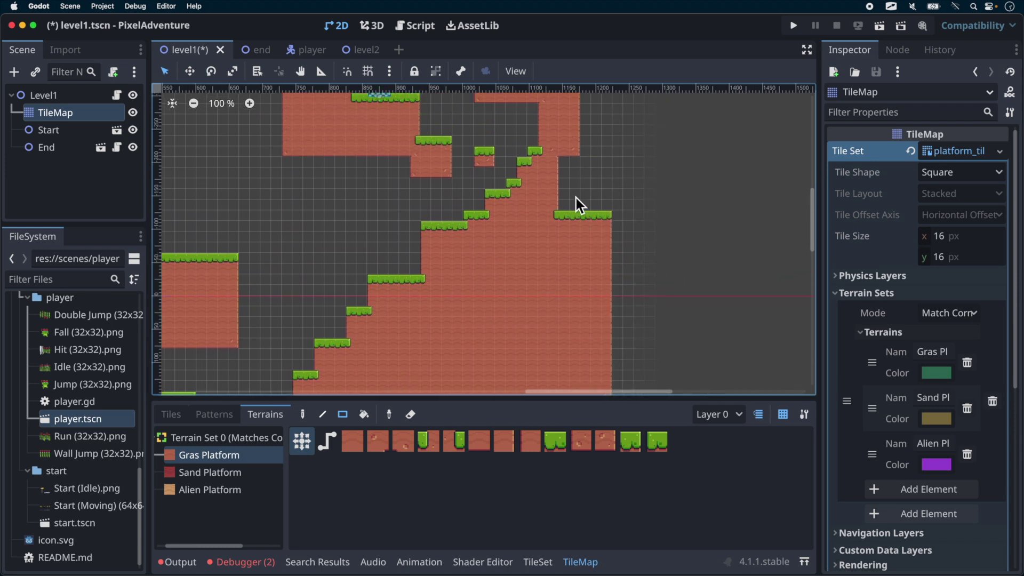
{"action": "left_click_drag", "start_coordinate": [590, 220], "coordinate": [598, 235]}
{"action": "scroll", "coordinate": [560, 229], "scroll_direction": "up", "scroll_amount": 3}
{"action": "scroll", "coordinate": [560, 229], "scroll_direction": "right", "scroll_amount": 2}
{"action": "left_click_drag", "start_coordinate": [527, 117], "coordinate": [586, 230]}
{"action": "scroll", "coordinate": [470, 218], "scroll_direction": "up", "scroll_amount": 3}
{"action": "scroll", "coordinate": [470, 217], "scroll_direction": "right", "scroll_amount": 1}
{"action": "left_click_drag", "start_coordinate": [468, 151], "coordinate": [566, 233]}
{"action": "scroll", "coordinate": [630, 218], "scroll_direction": "down", "scroll_amount": 5}
{"action": "scroll", "coordinate": [630, 218], "scroll_direction": "left", "scroll_amount": 5}
{"action": "scroll", "coordinate": [630, 217], "scroll_direction": "left", "scroll_amount": 10}
{"action": "scroll", "coordinate": [629, 217], "scroll_direction": "down", "scroll_amount": 1}
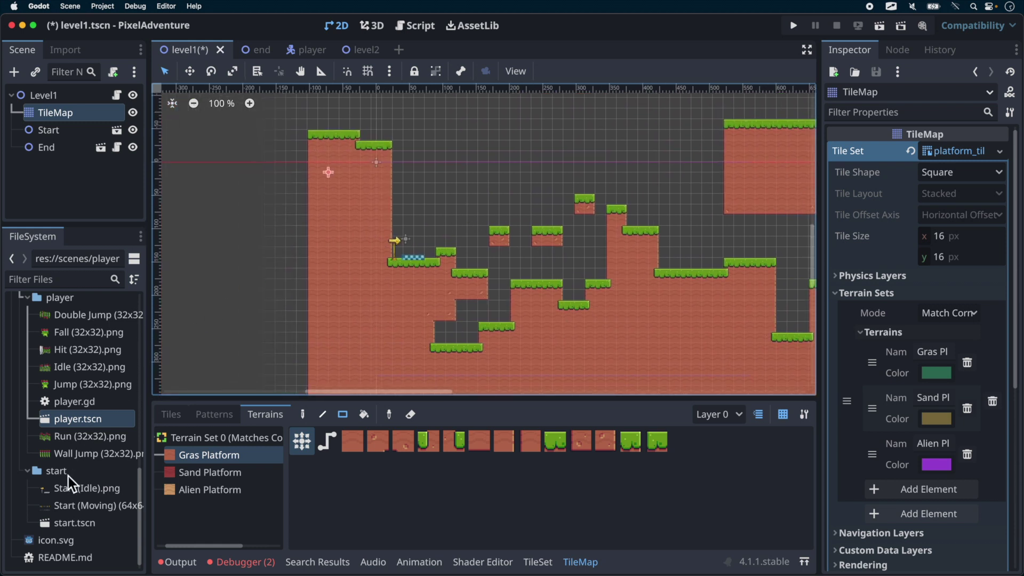
Open player.tscn and add a Camera2D child node under the Player root
{"action": "double_click", "coordinate": [86, 425]}
{"action": "left_click", "coordinate": [197, 50]}
{"action": "left_click", "coordinate": [291, 49]}
{"action": "left_click", "coordinate": [59, 97]}
{"action": "key", "text": "super+a"}
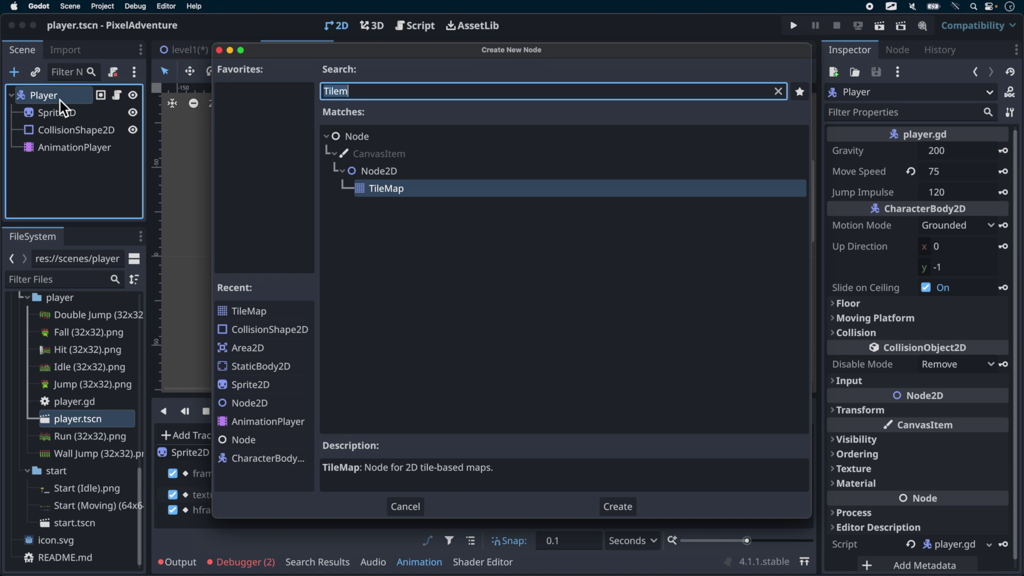
{"action": "type", "text": "Camera"}
{"action": "key", "text": "Return"}
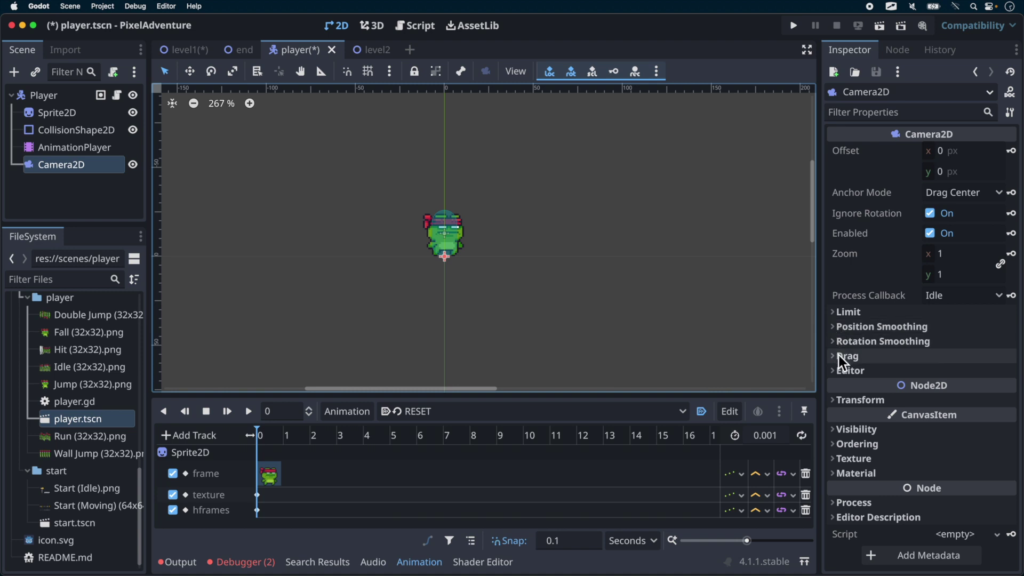
Turn on the camera's position smoothing plus horizontal and vertical drag
{"action": "left_click", "coordinate": [839, 329]}
{"action": "left_click", "coordinate": [931, 343]}
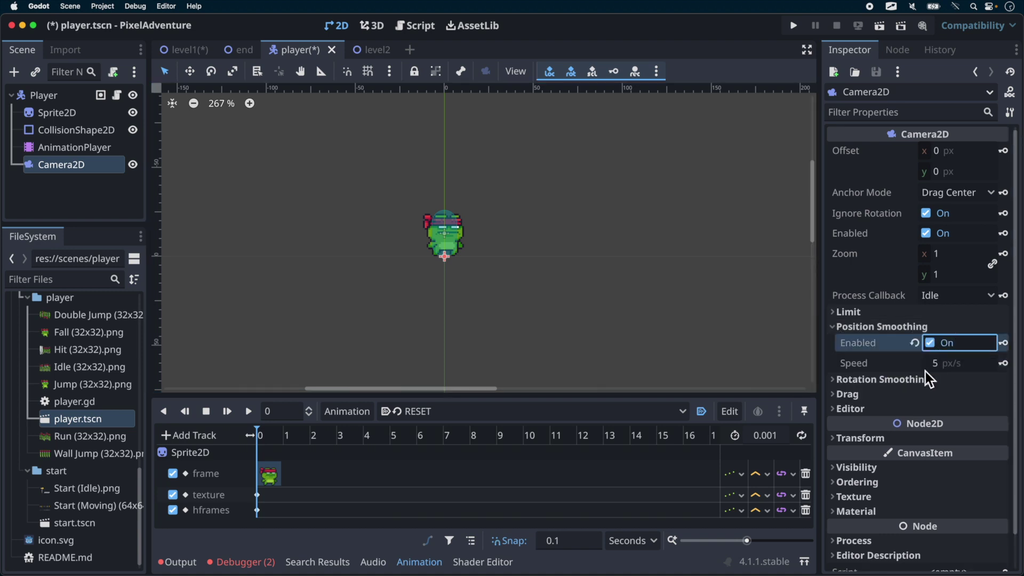
{"action": "left_click", "coordinate": [838, 327]}
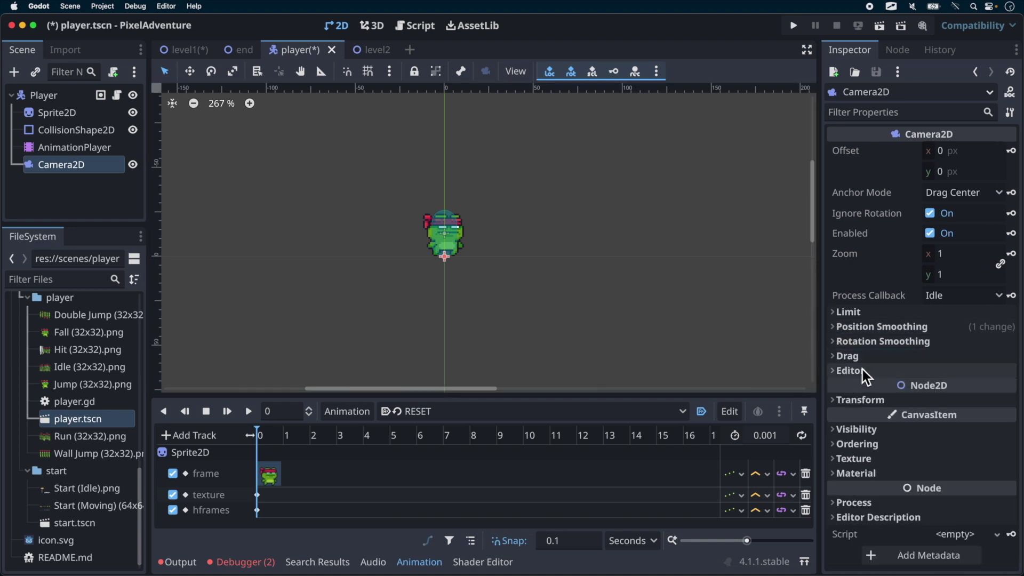
{"action": "left_click", "coordinate": [838, 360]}
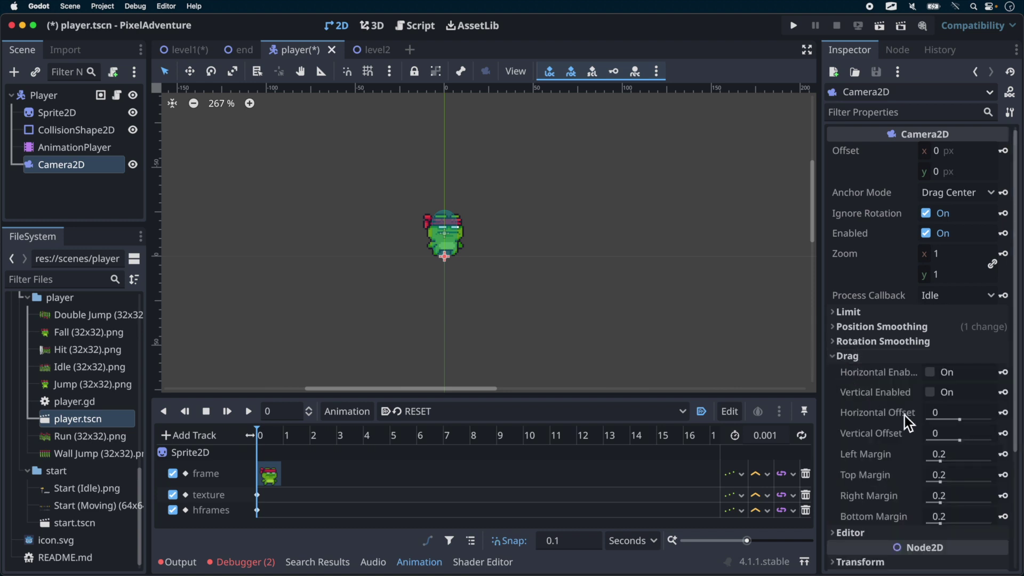
{"action": "scroll", "coordinate": [924, 383], "scroll_direction": "down", "scroll_amount": 1}
{"action": "left_click", "coordinate": [930, 360]}
{"action": "left_click", "coordinate": [931, 379]}
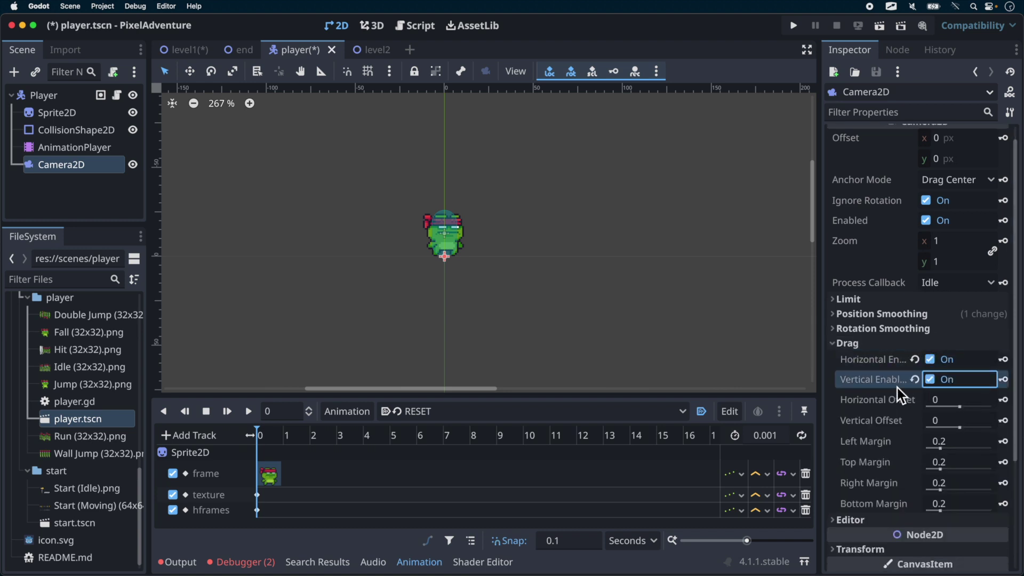
Set the top and bottom drag margins to 0.3 and save player.tscn
{"action": "left_click", "coordinate": [949, 442]}
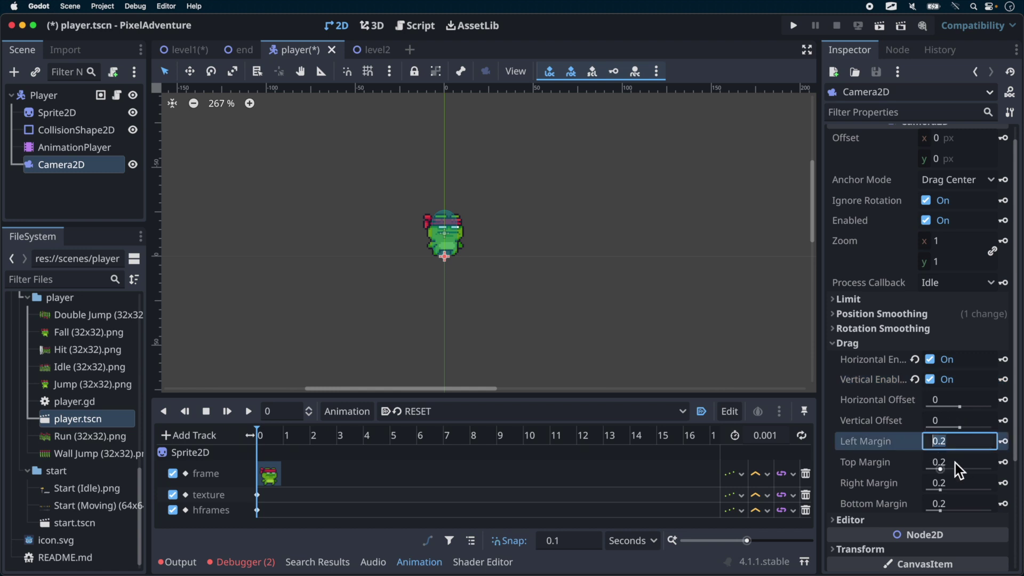
{"action": "left_click", "coordinate": [955, 463]}
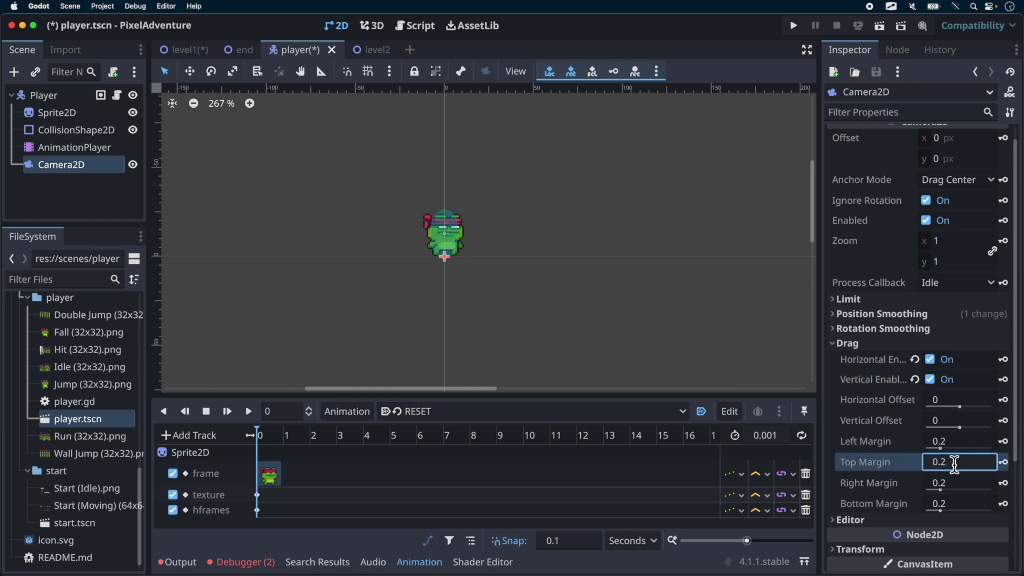
{"action": "type", "text": "0.3"}
{"action": "left_click", "coordinate": [955, 503]}
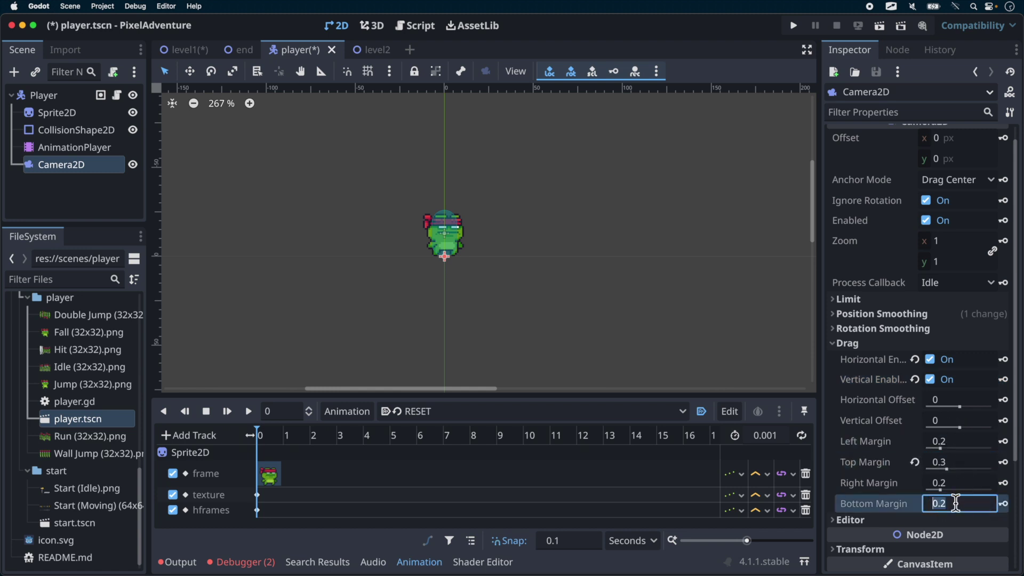
{"action": "type", "text": "0.3"}
{"action": "key", "text": "Return"}
{"action": "key", "text": "ctrl+s"}
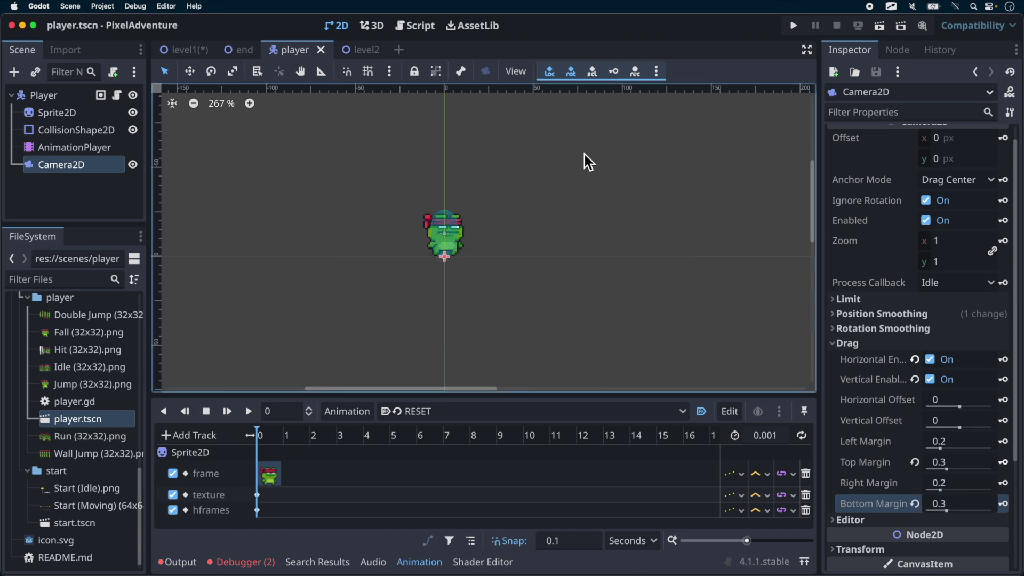
{"action": "scroll", "coordinate": [641, 160], "scroll_direction": "up", "scroll_amount": 2}
{"action": "scroll", "coordinate": [640, 160], "scroll_direction": "left", "scroll_amount": 1}
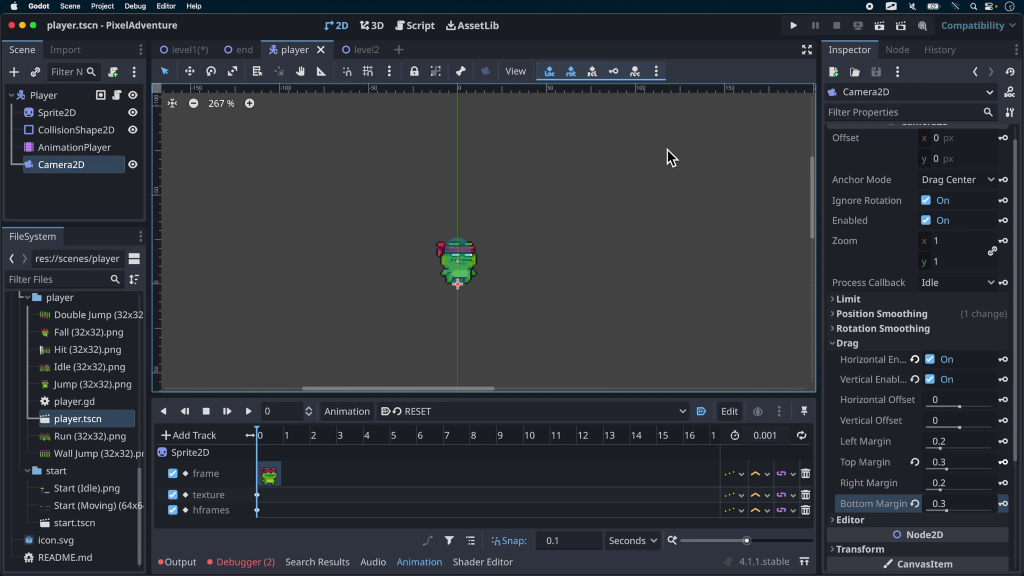
Run the game and test the camera by running and jumping the frog onto the middle platform
{"action": "left_click", "coordinate": [795, 26]}
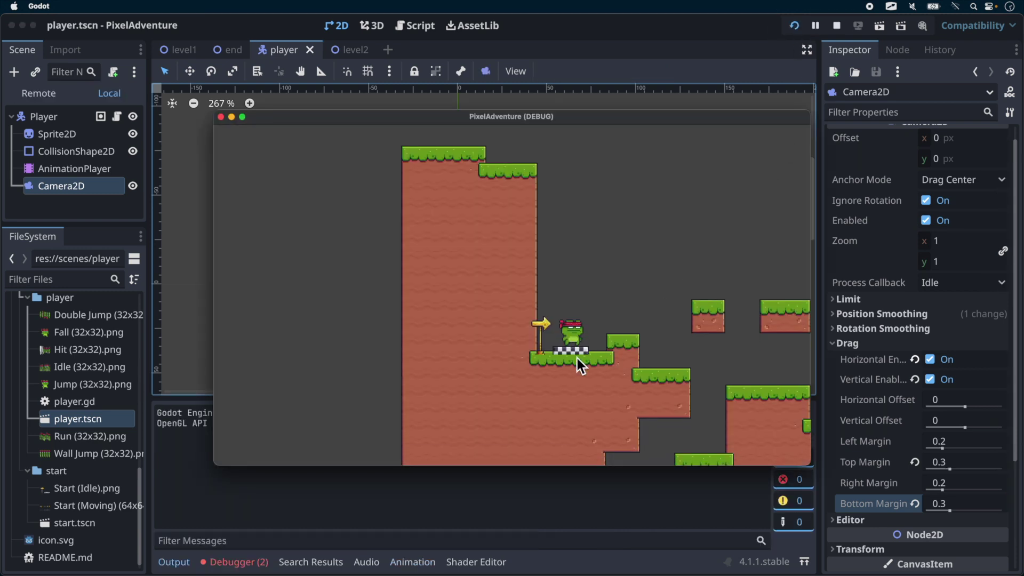
{"action": "key", "text": "Right"}
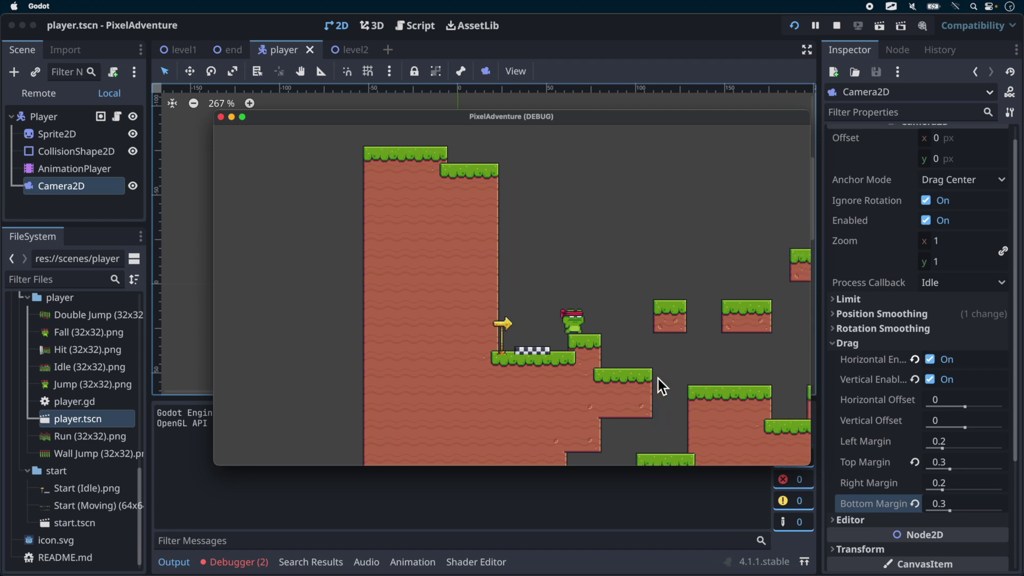
{"action": "key", "text": "space"}
{"action": "key", "text": "space"}
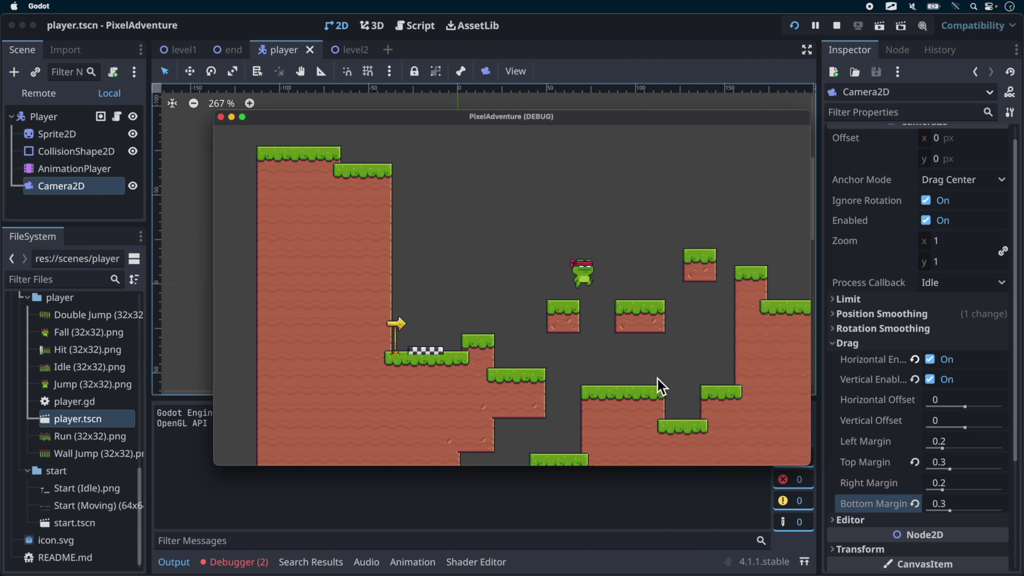
{"action": "key", "text": "space"}
{"action": "key", "text": "Left"}
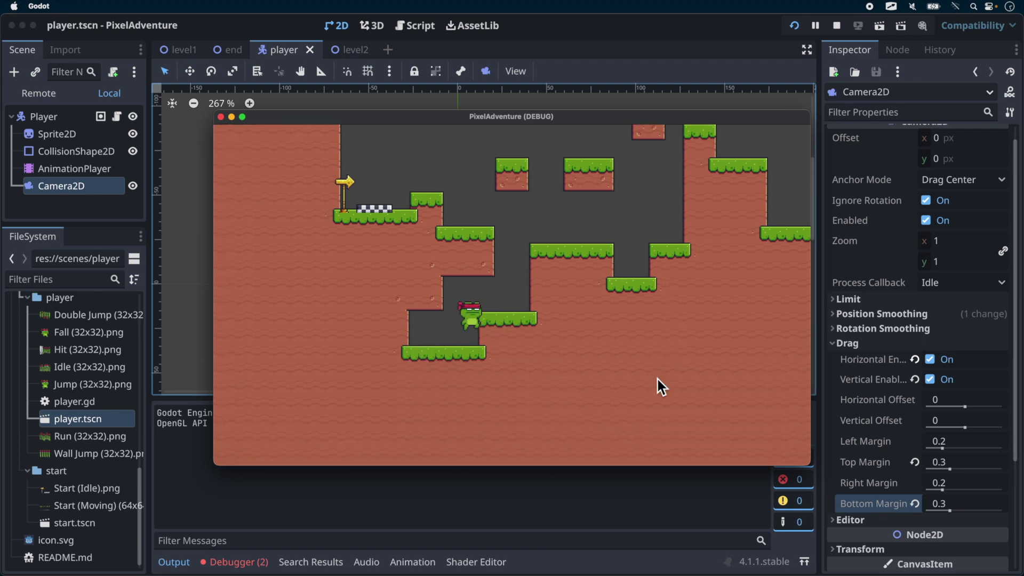
{"action": "key", "text": "space"}
{"action": "key", "text": "Right"}
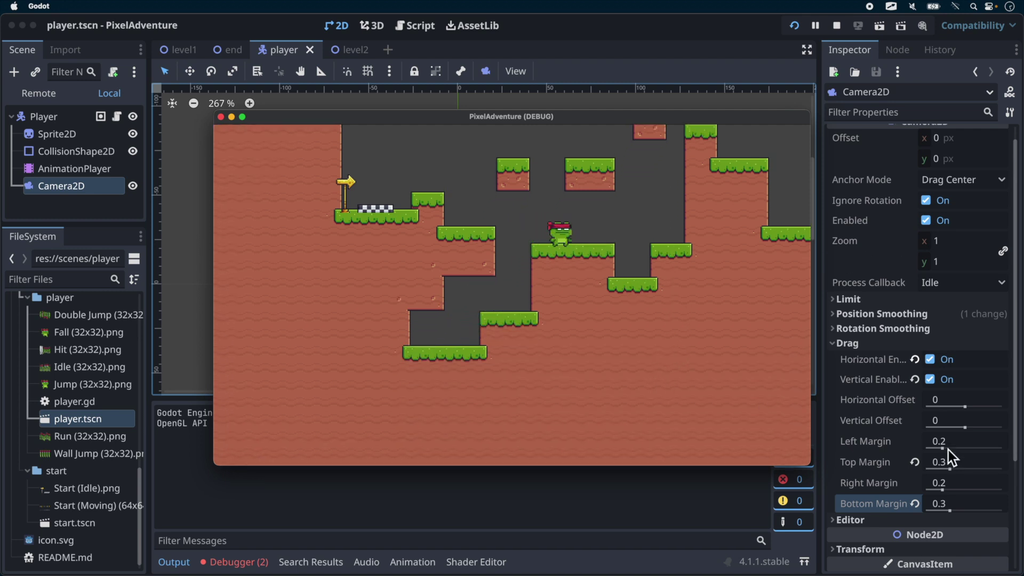
Lower the top and bottom drag margins to 0.2, save, and relaunch the game
{"action": "left_click", "coordinate": [952, 465]}
{"action": "left_click", "coordinate": [953, 465]}
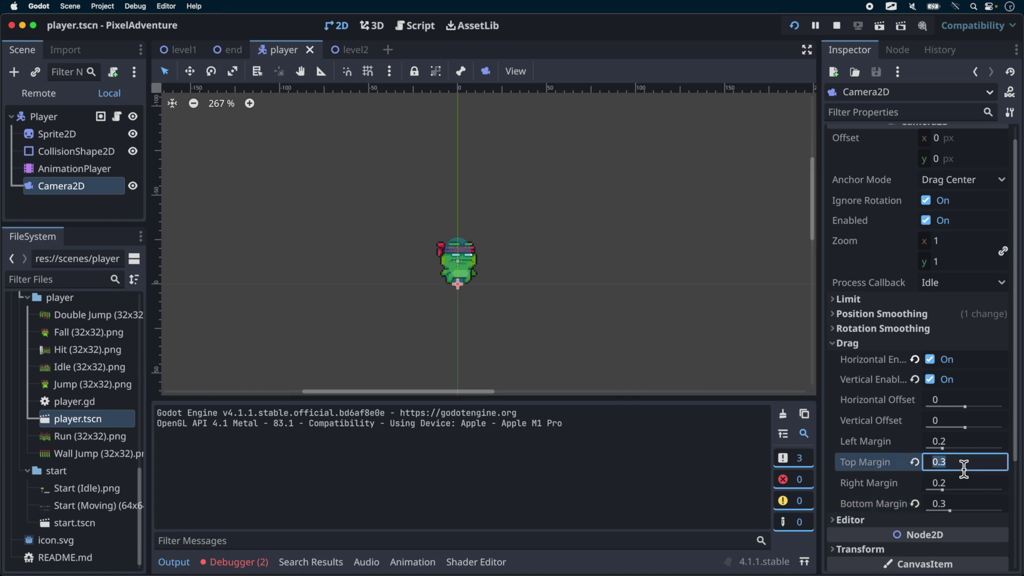
{"action": "type", "text": "2"}
{"action": "key", "text": "Tab"}
{"action": "key", "text": "Tab"}
{"action": "key", "text": "Return"}
{"action": "key", "text": "ctrl+s"}
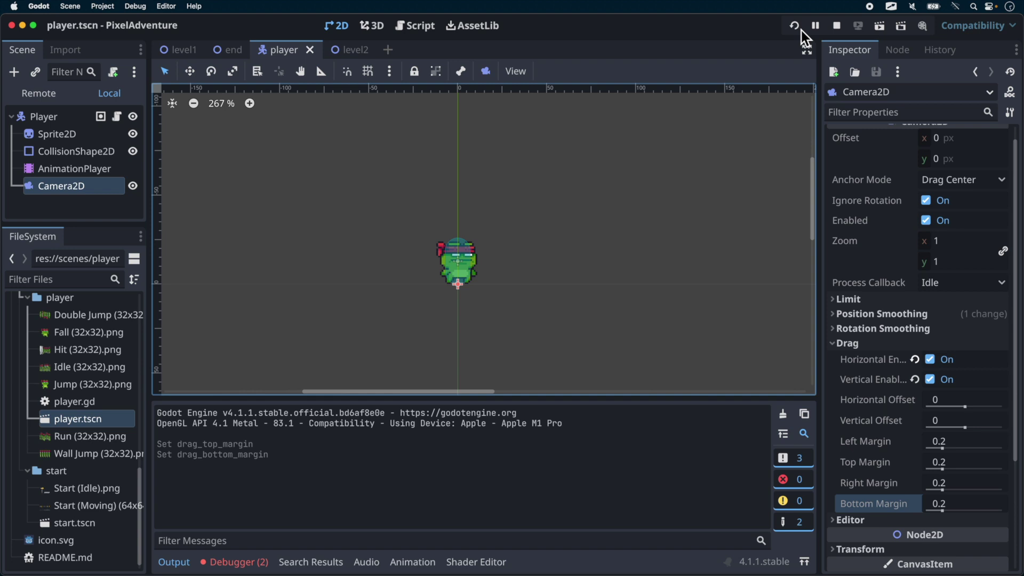
{"action": "left_click", "coordinate": [801, 31]}
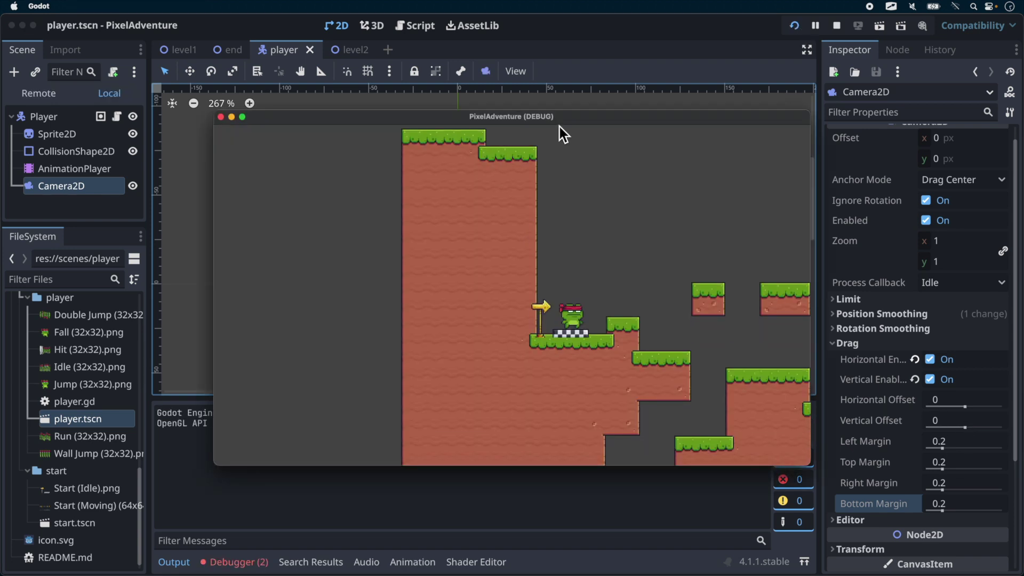
Run the frog right over the tall grass column, down into the pit, and try jumping out
{"action": "key", "text": "Right"}
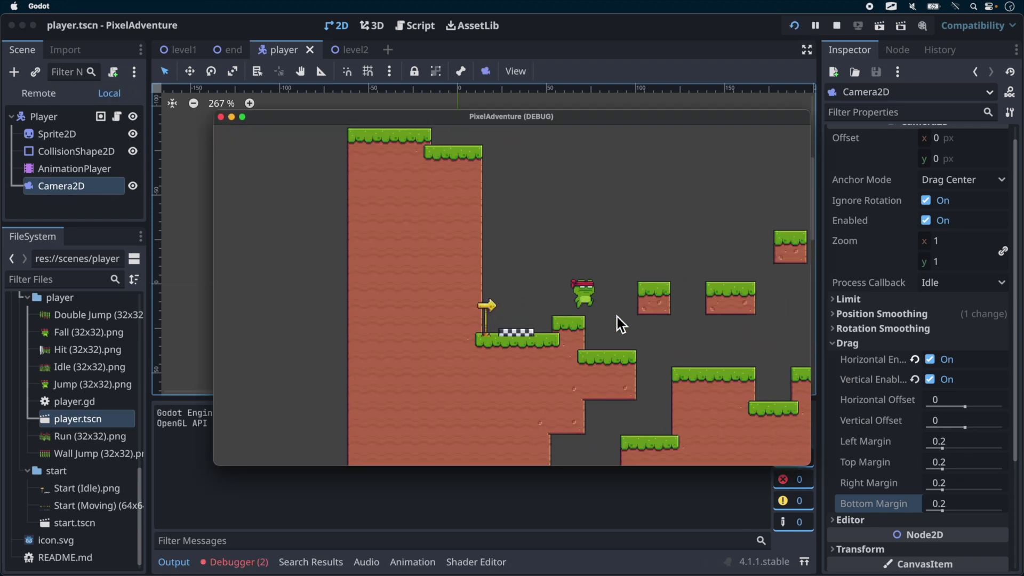
{"action": "key", "text": "space"}
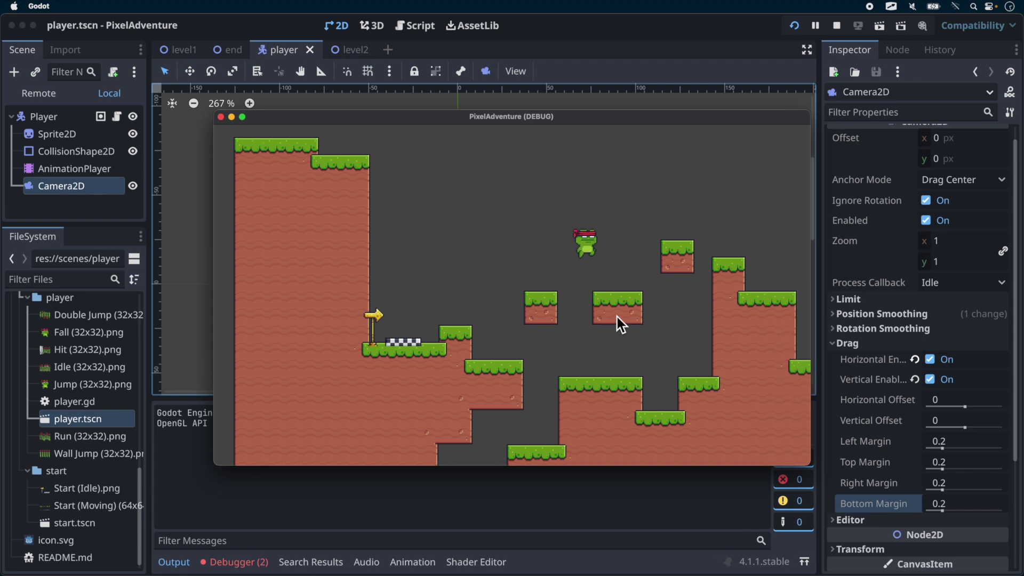
{"action": "key", "text": "Right"}
{"action": "key", "text": "space"}
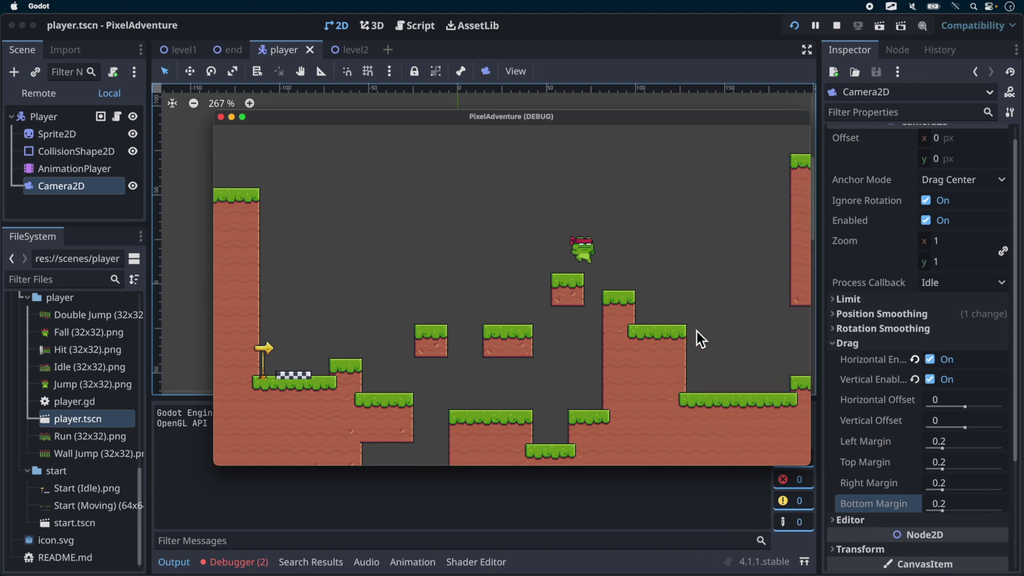
{"action": "key", "text": "Right"}
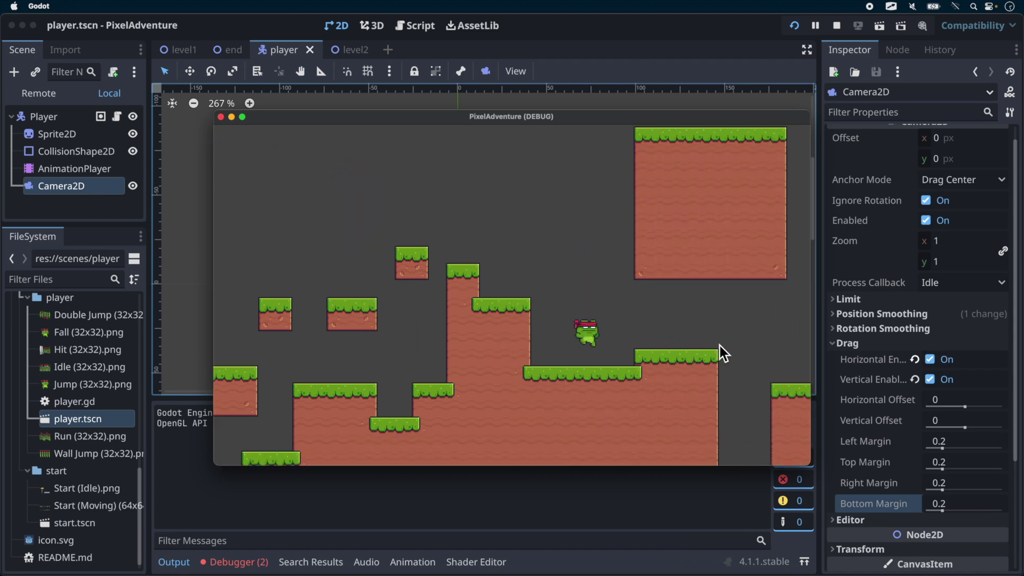
{"action": "key", "text": "Right"}
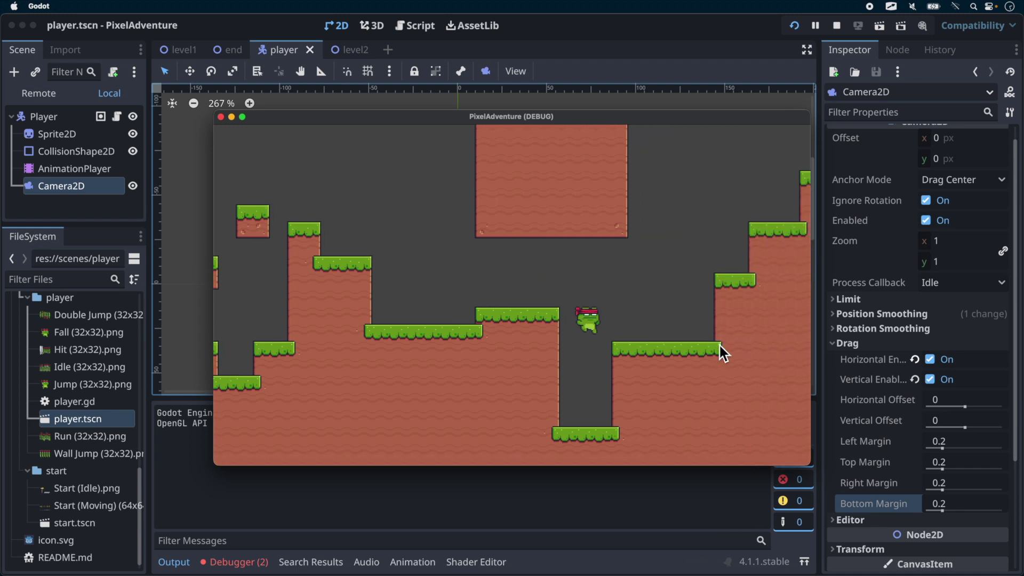
{"action": "key", "text": "space"}
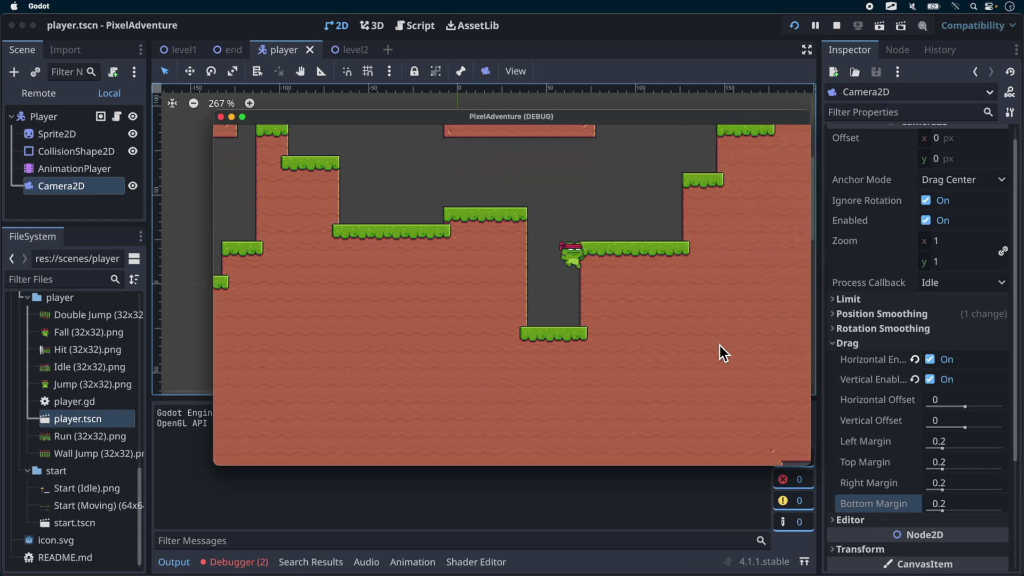
{"action": "key", "text": "space"}
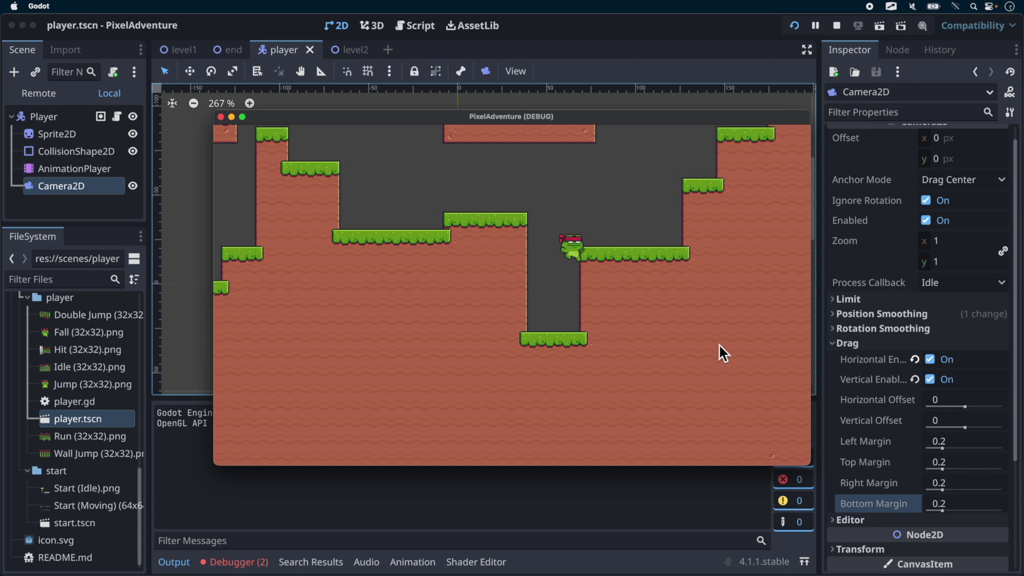
{"action": "key", "text": "space"}
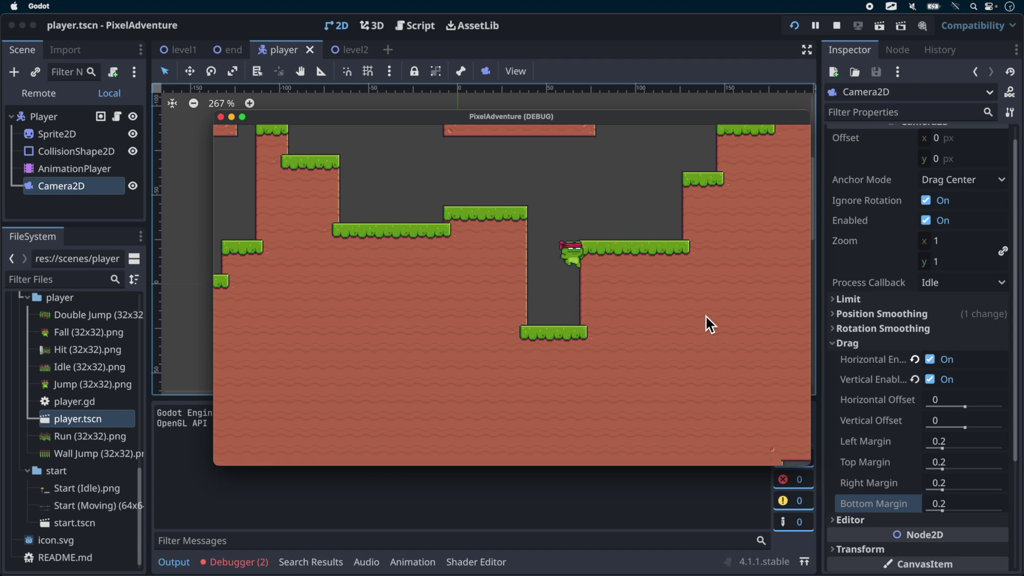
Quit the game, return to level1, reselect Gras Platform terrain, and start a new playtest
{"action": "key", "text": "super+q"}
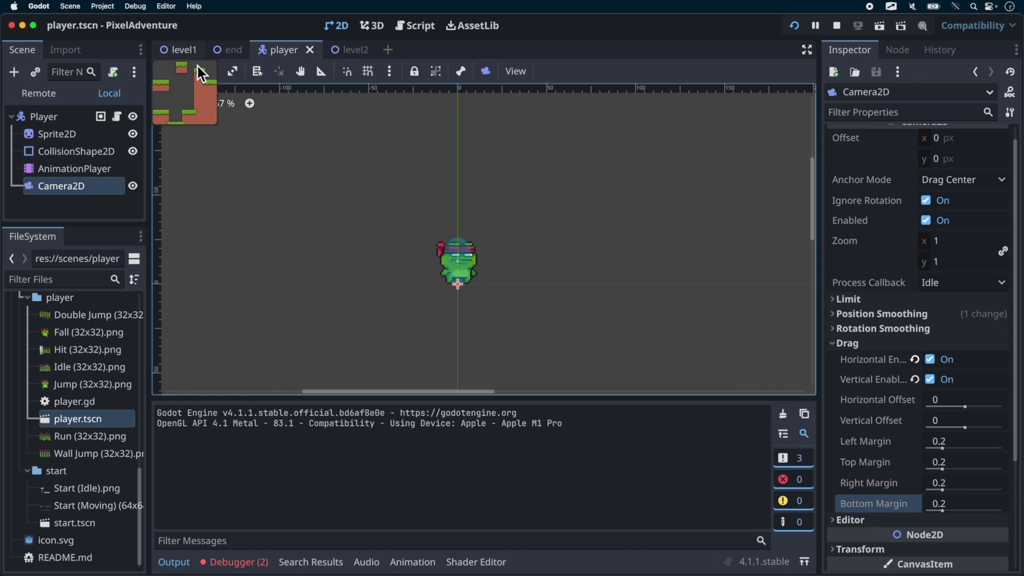
{"action": "left_click", "coordinate": [186, 48]}
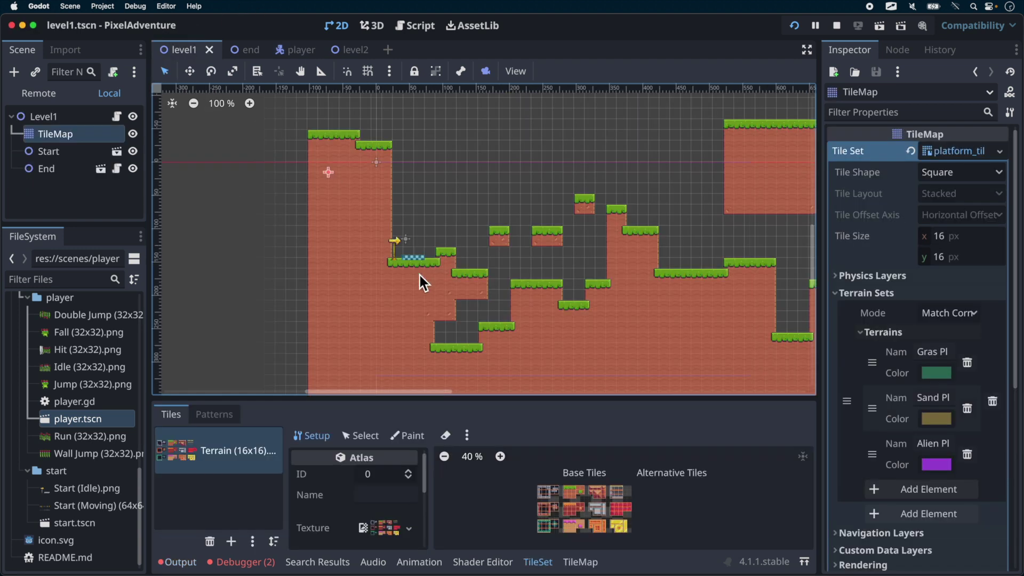
{"action": "left_click", "coordinate": [265, 415]}
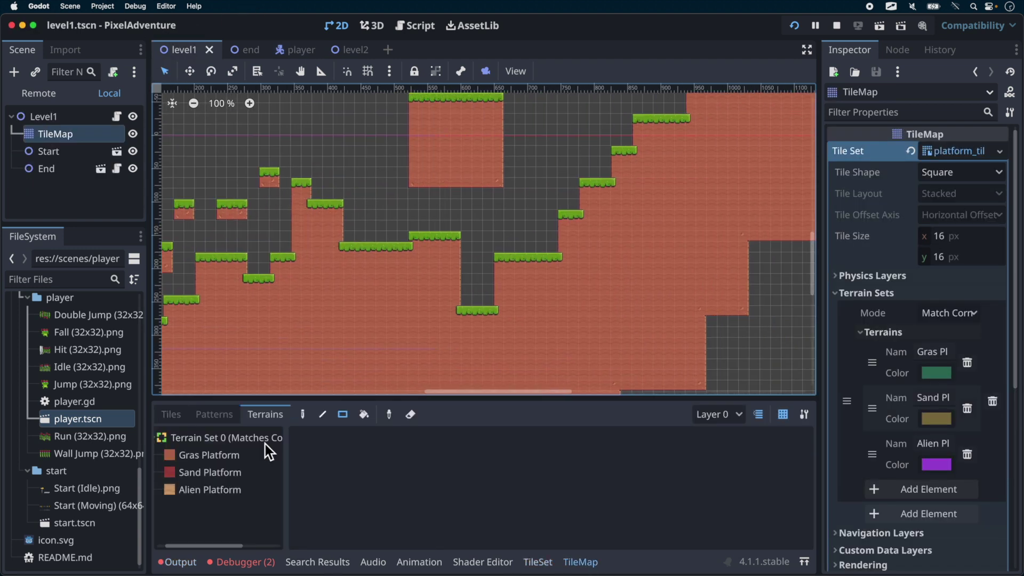
{"action": "left_click", "coordinate": [264, 453]}
{"action": "left_click", "coordinate": [491, 294]}
{"action": "left_click", "coordinate": [793, 25]}
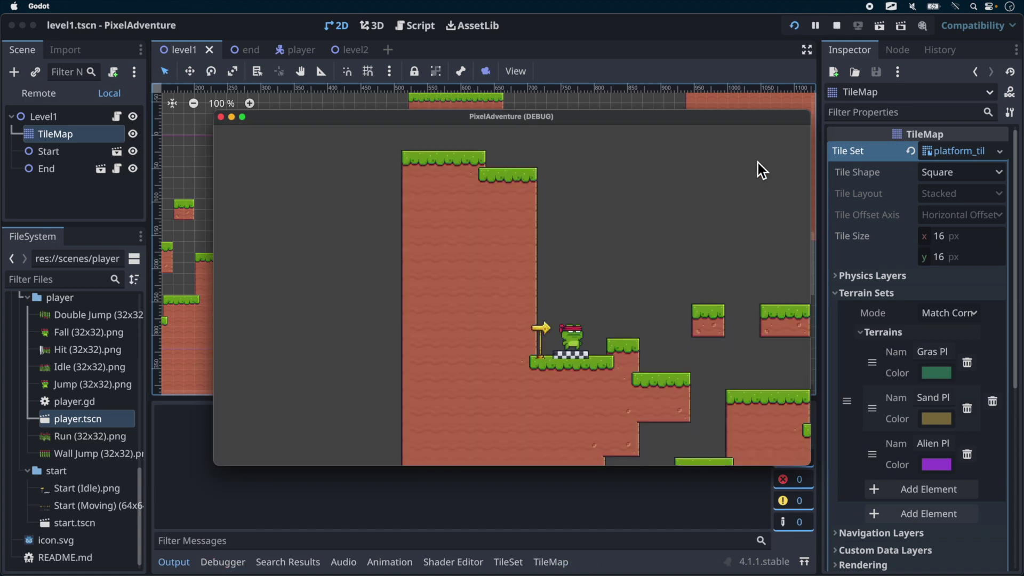
Run the frog right, drop off the ledge and climb the first stepped platforms
{"action": "key", "text": "Right"}
{"action": "key", "text": "space"}
{"action": "key", "text": "Right"}
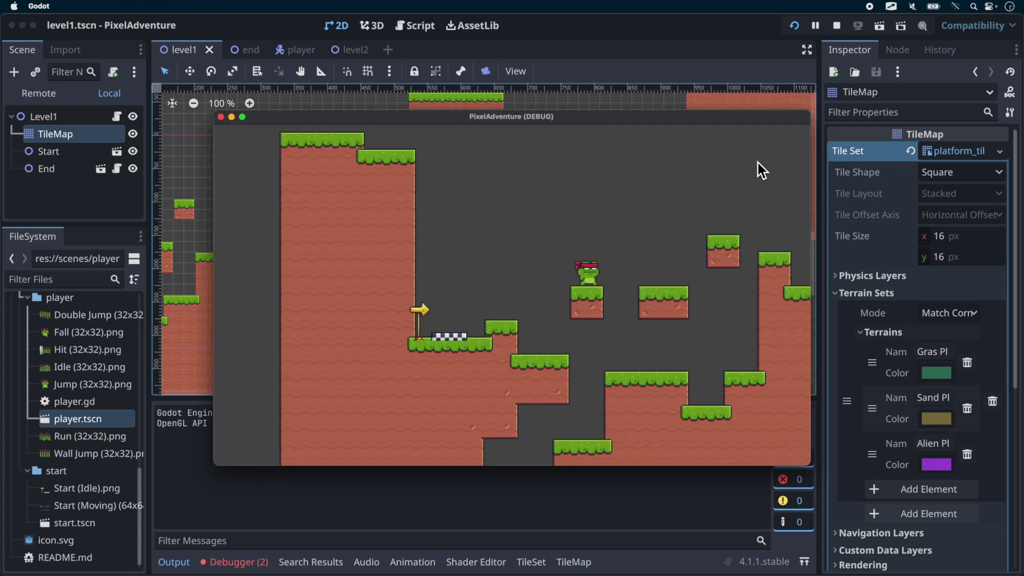
{"action": "key", "text": "space"}
{"action": "key", "text": "Right"}
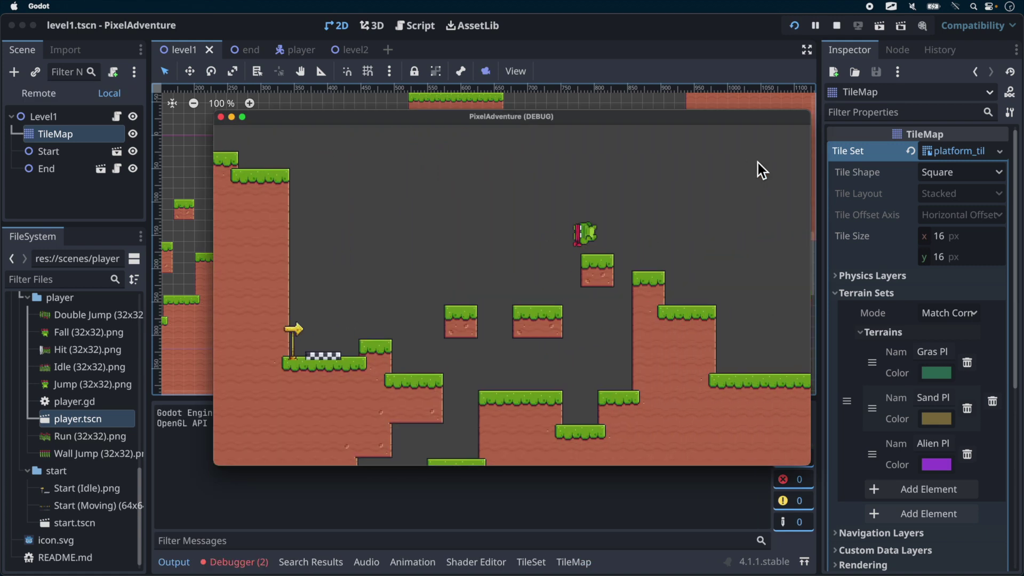
{"action": "key", "text": "Right"}
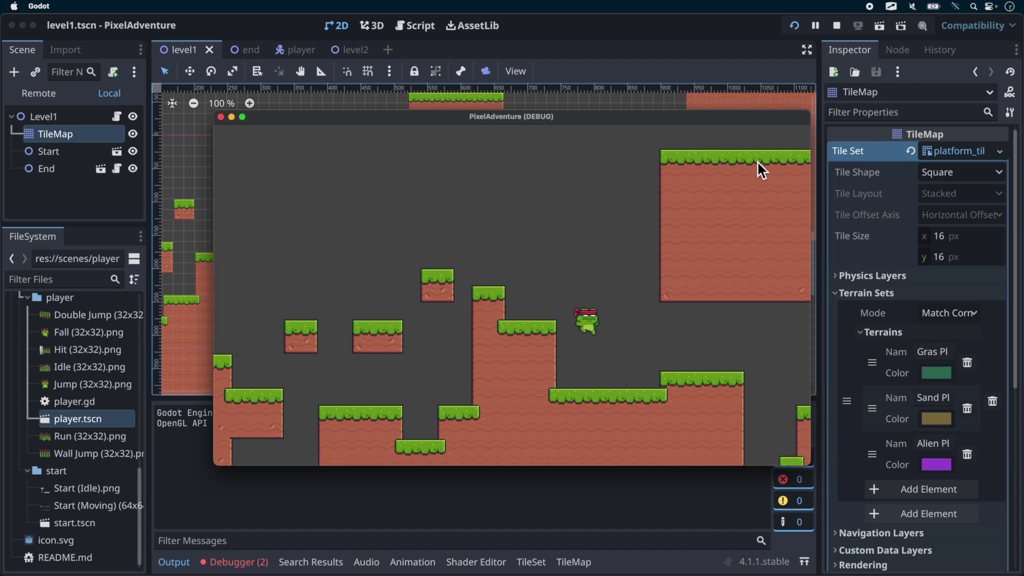
{"action": "key", "text": "Right"}
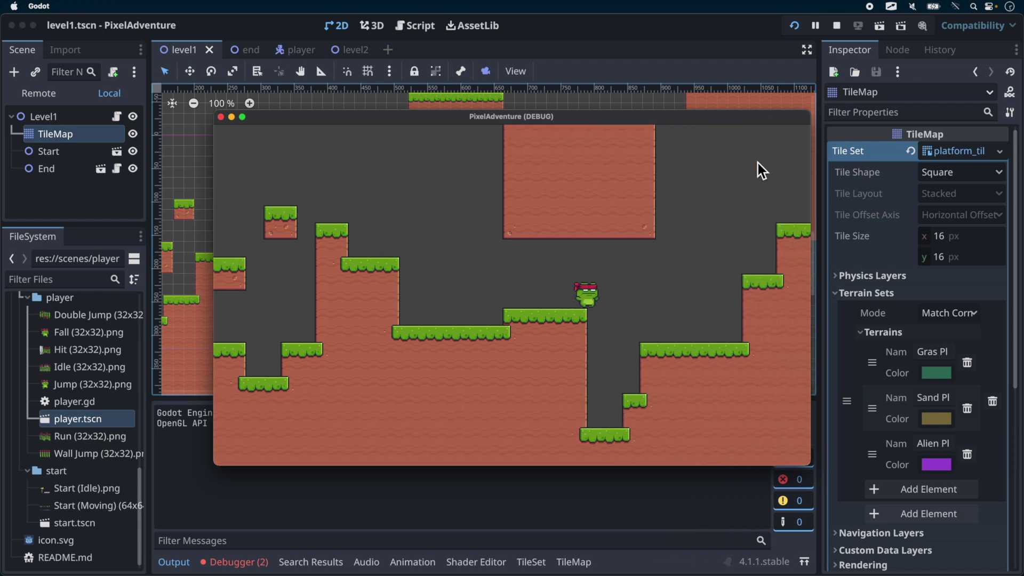
{"action": "key", "text": "Right"}
{"action": "key", "text": "space"}
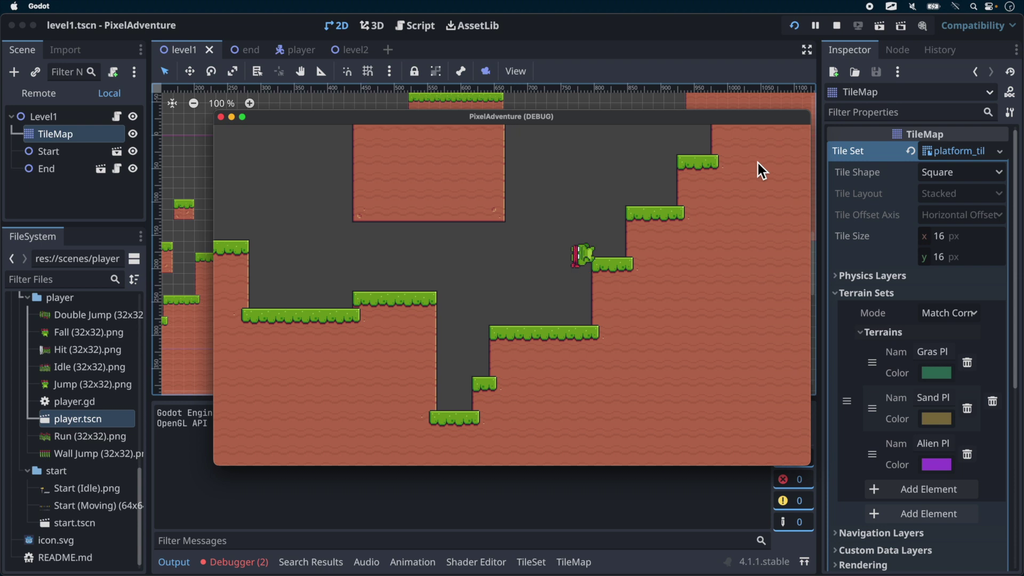
{"action": "key", "text": "Right"}
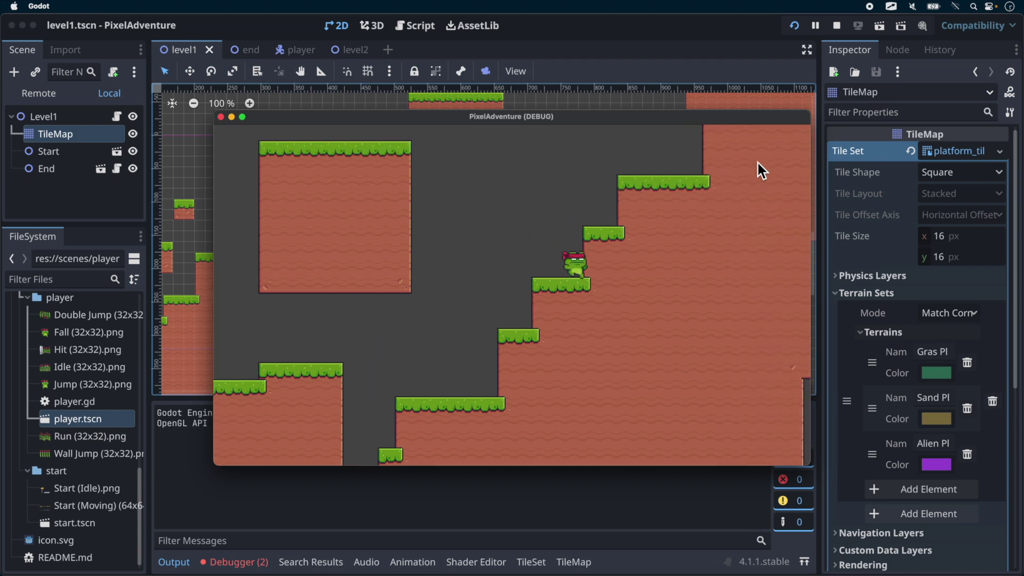
{"action": "key", "text": "space"}
{"action": "key", "text": "Right"}
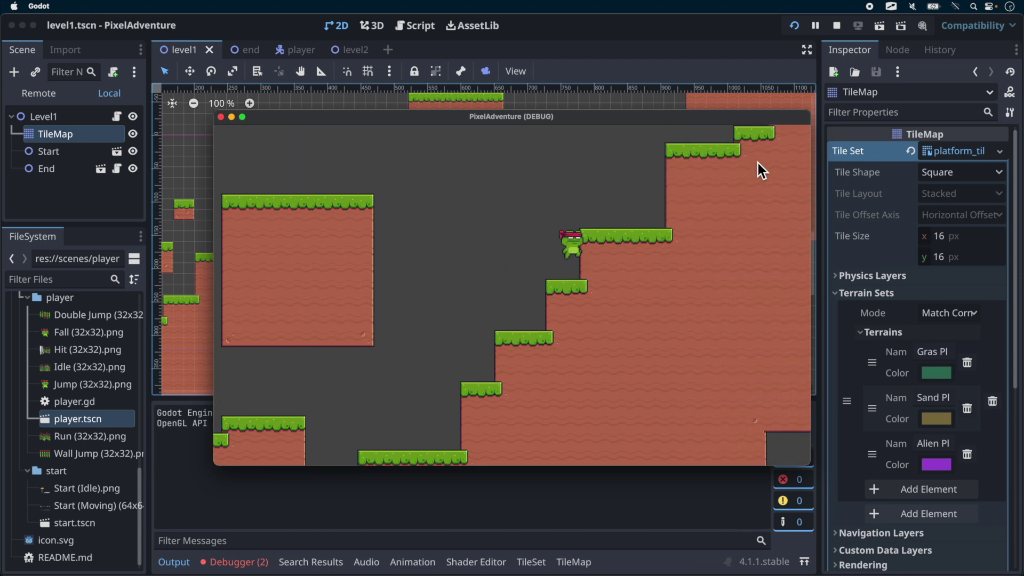
{"action": "key", "text": "space"}
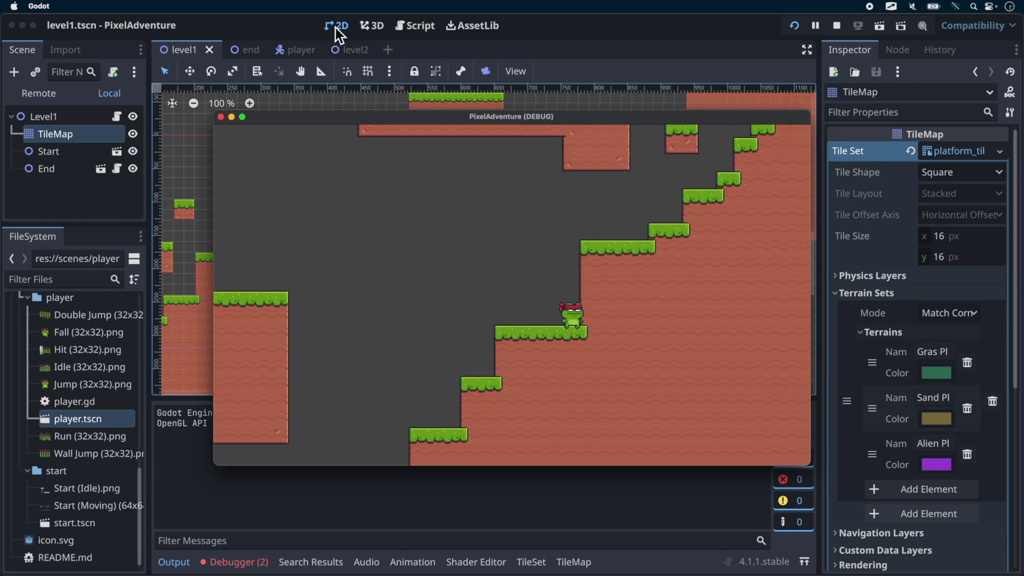
Wall-jump onto the platform, climb the staircase and hop across to the trophy
{"action": "key", "text": "Right"}
{"action": "key", "text": "space"}
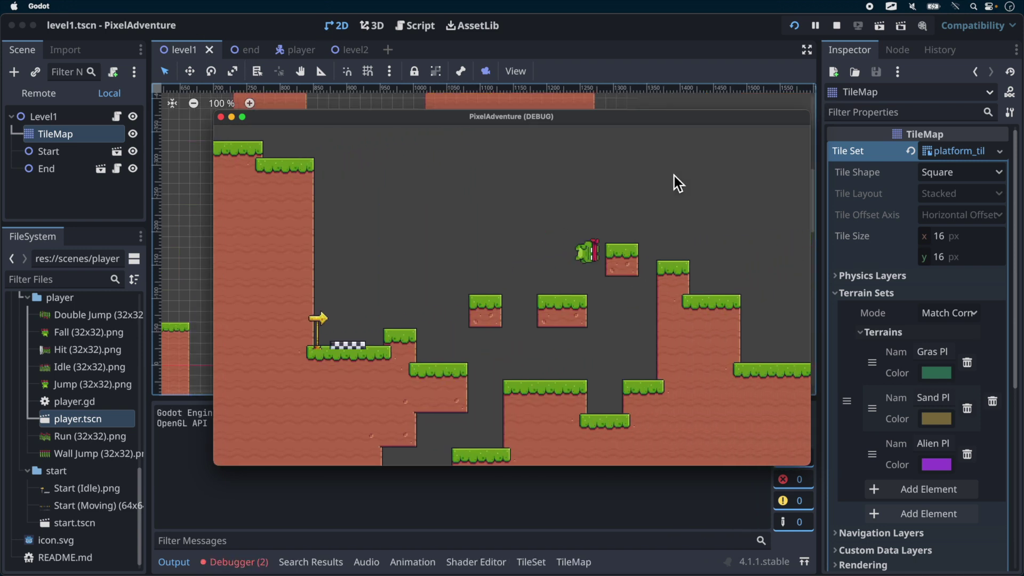
{"action": "key", "text": "space"}
{"action": "key", "text": "Right"}
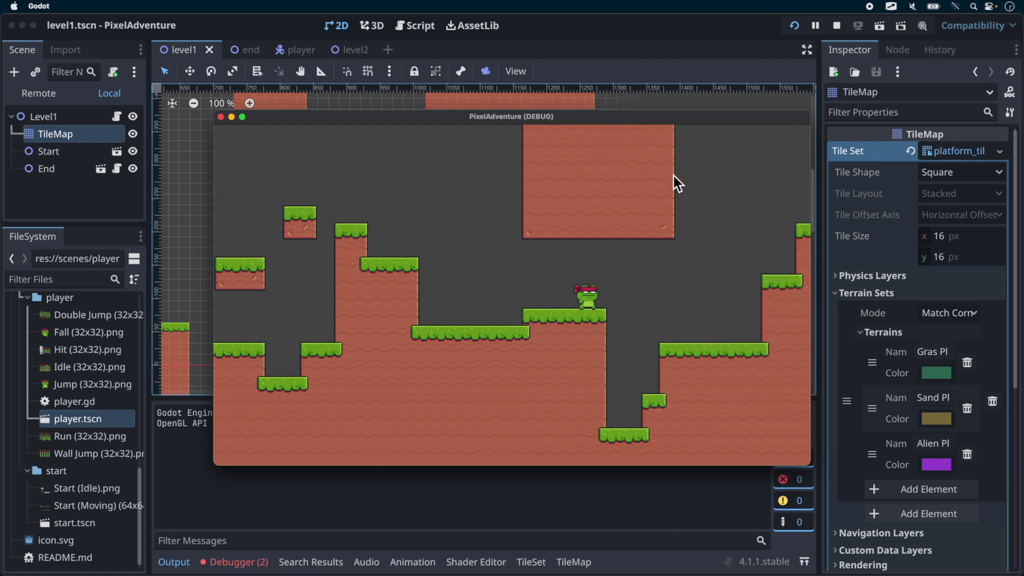
{"action": "key", "text": "space"}
{"action": "key", "text": "Right"}
{"action": "key", "text": "space"}
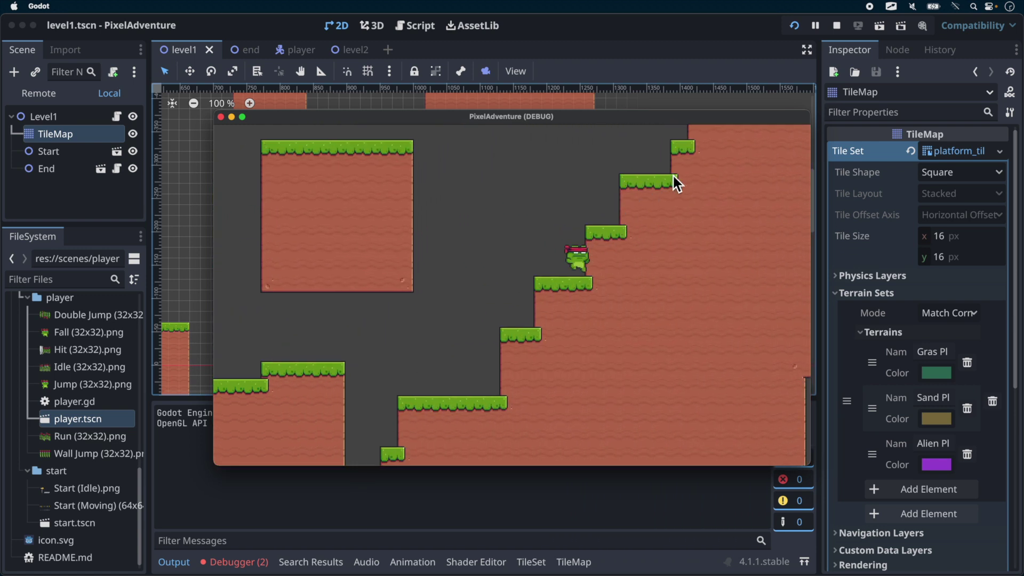
{"action": "key", "text": "space"}
{"action": "key", "text": "Right"}
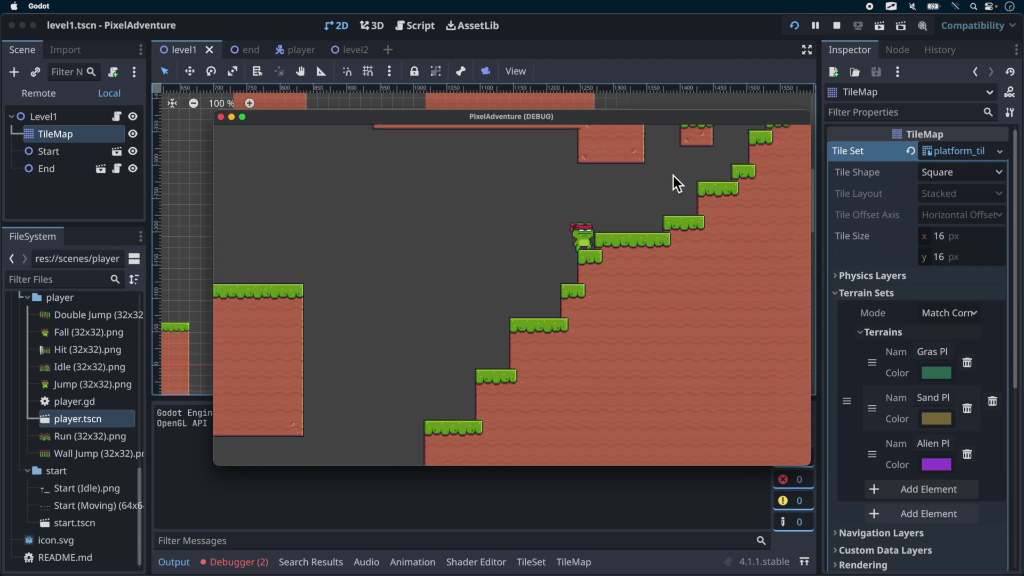
{"action": "key", "text": "space"}
{"action": "key", "text": "space"}
{"action": "key", "text": "space"}
{"action": "key", "text": "Left"}
{"action": "key", "text": "space"}
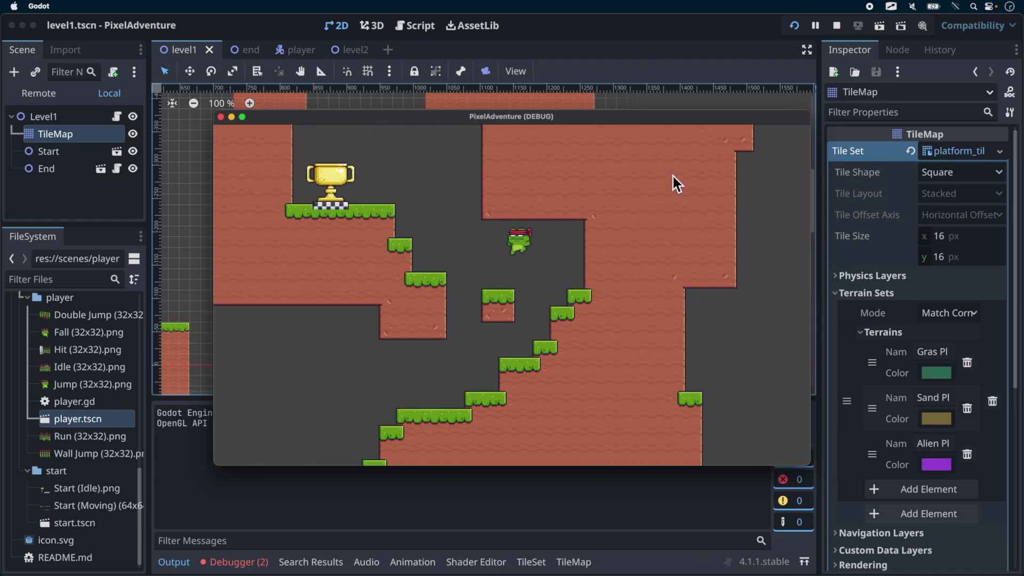
{"action": "key", "text": "space"}
{"action": "key", "text": "space"}
{"action": "key", "text": "Left"}
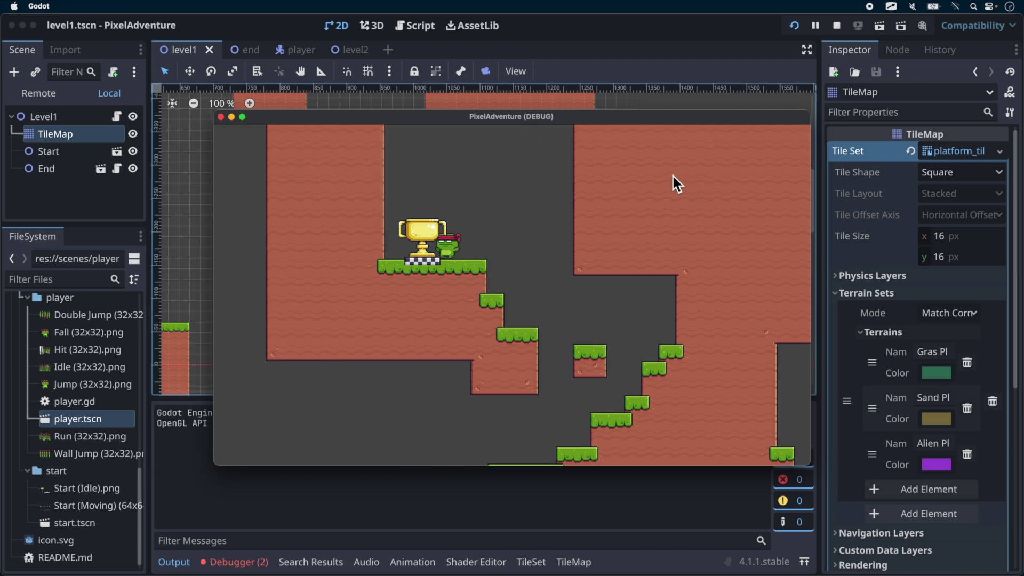
Run the frog right across level 2, drop to the lower floor and run left to the trophy
{"action": "key", "text": "Right"}
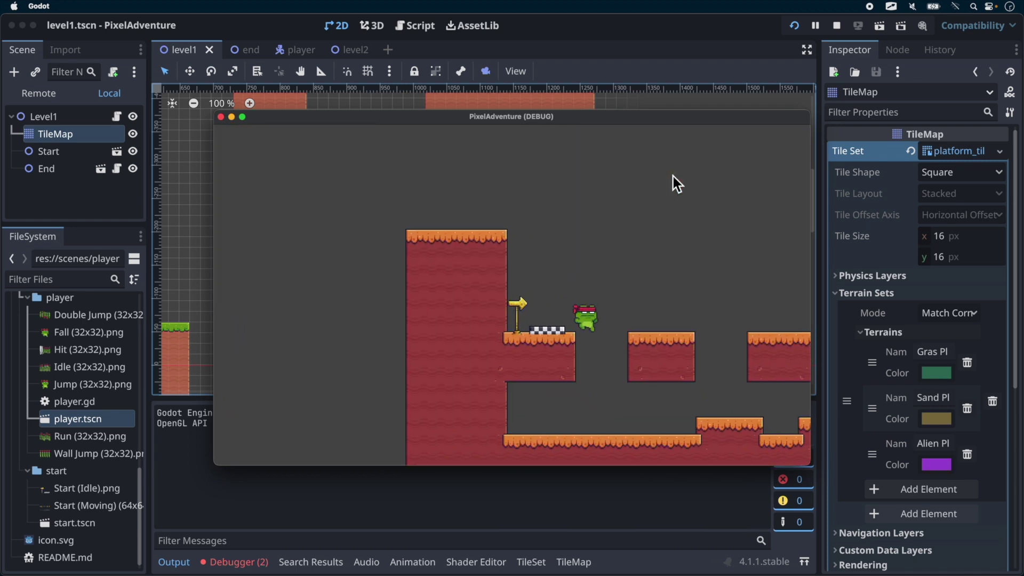
{"action": "key", "text": "Right"}
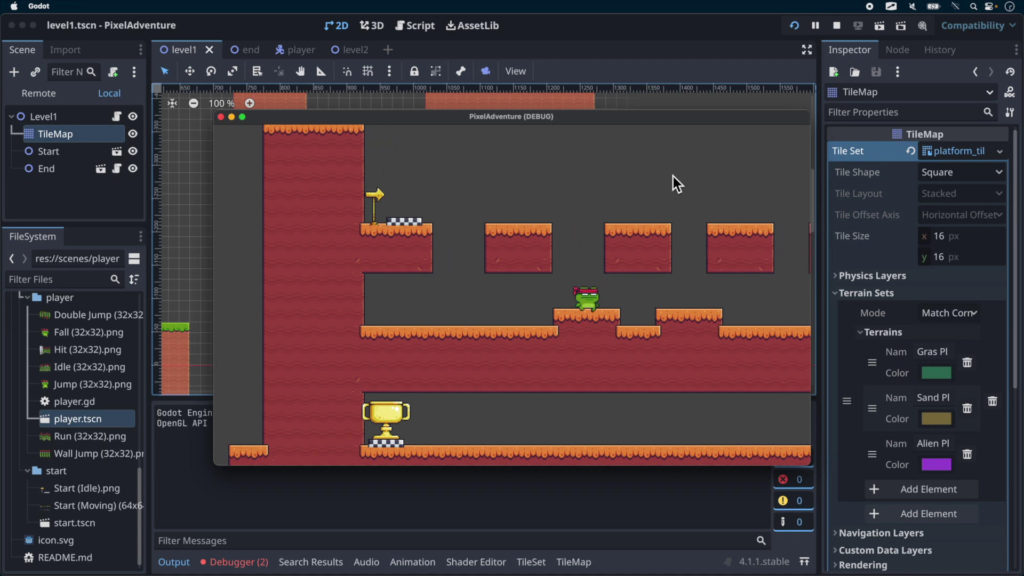
{"action": "key", "text": "Left"}
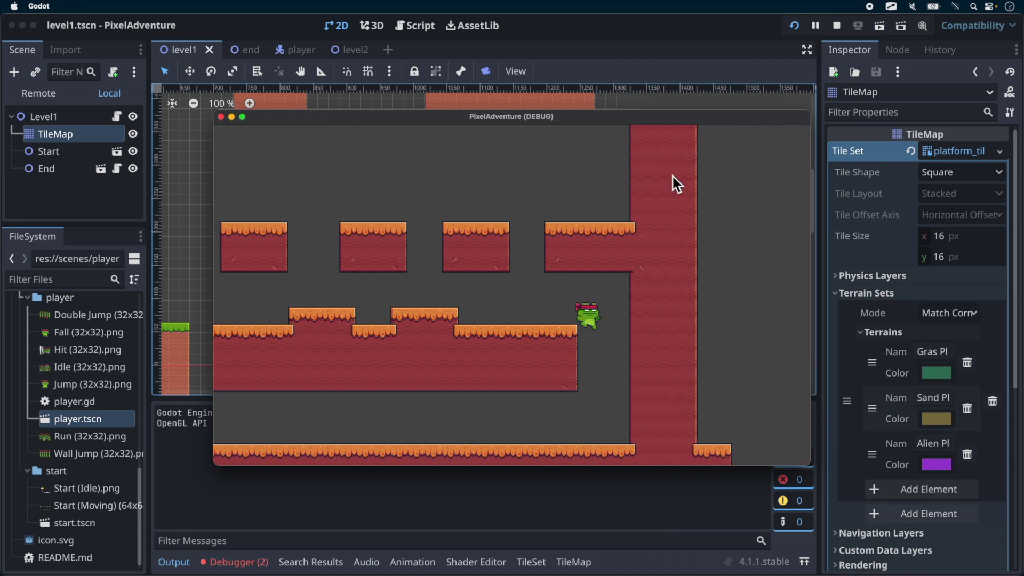
{"action": "key", "text": "Left"}
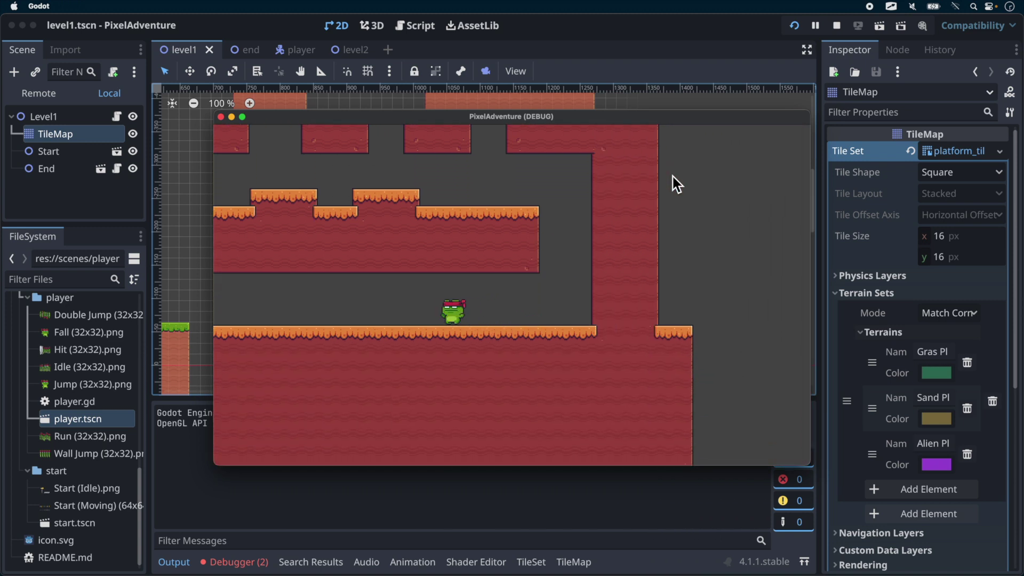
{"action": "key", "text": "Left"}
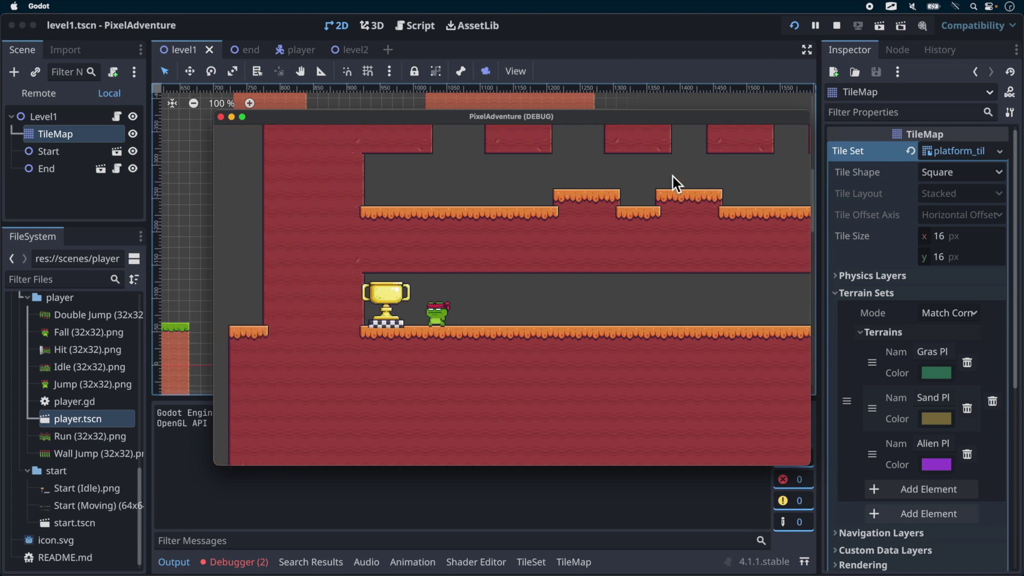
{"action": "key", "text": "Right"}
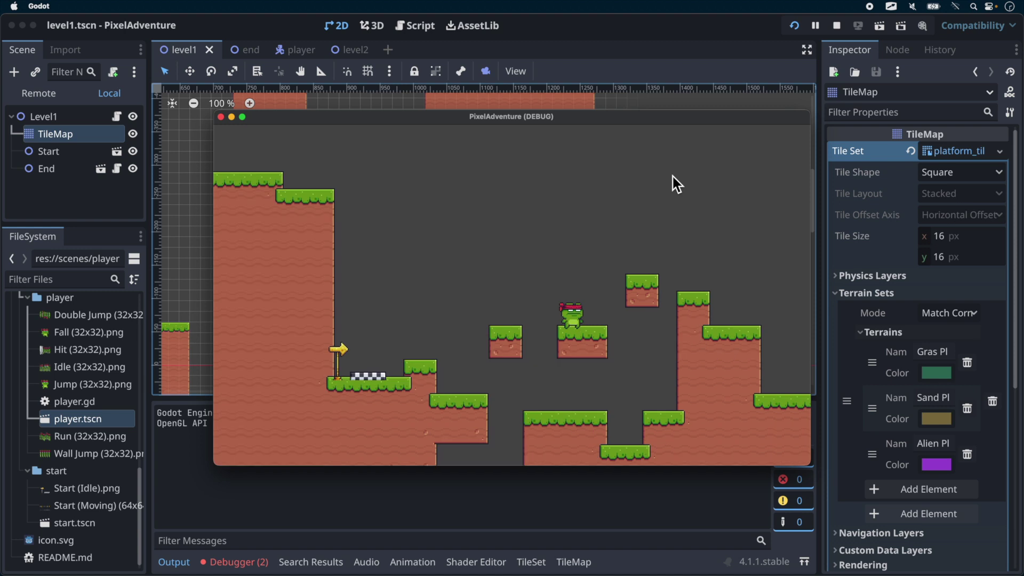